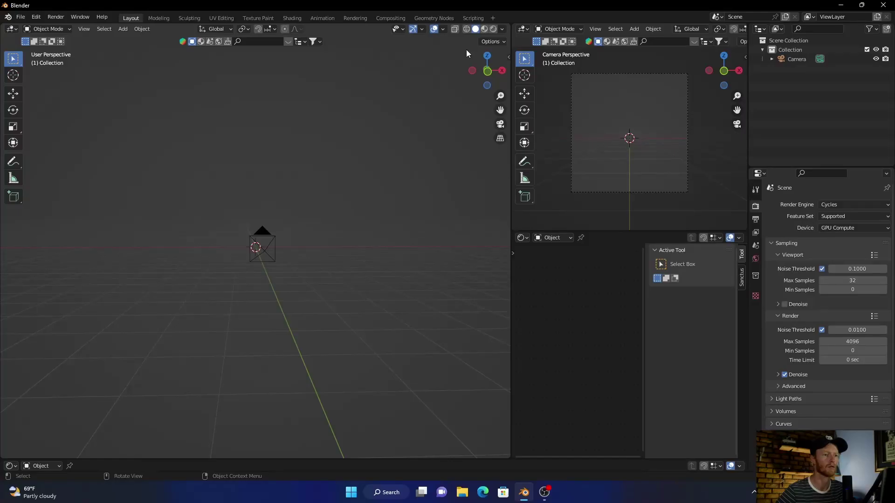
Toggle the screencast key display settings and orbit the view to a new angle.
click(507, 58)
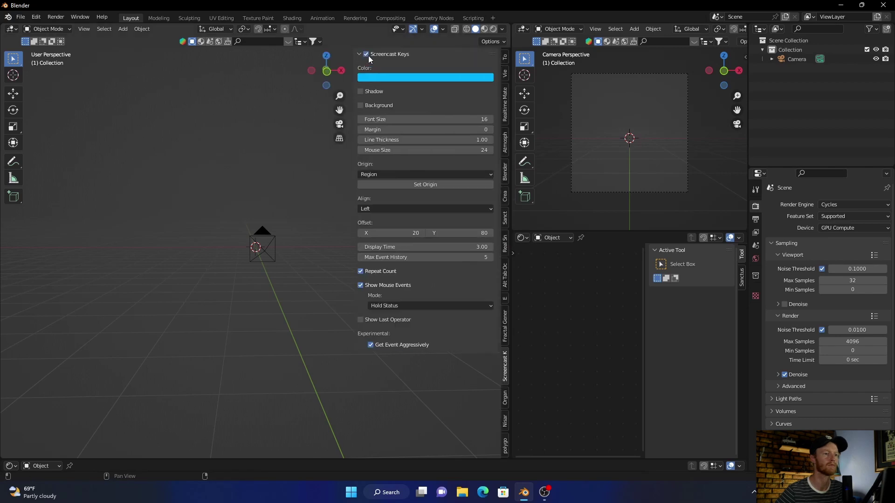
drag(353, 100, 490, 163)
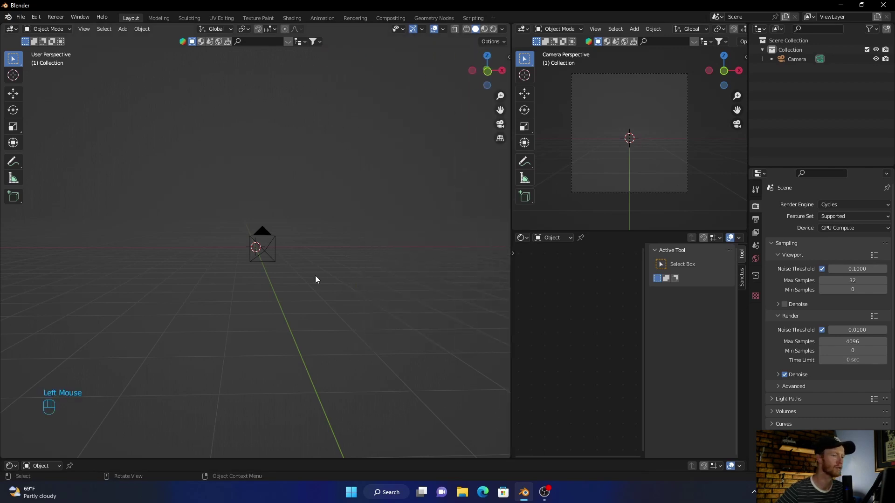
middle_drag(150, 262, 175, 290)
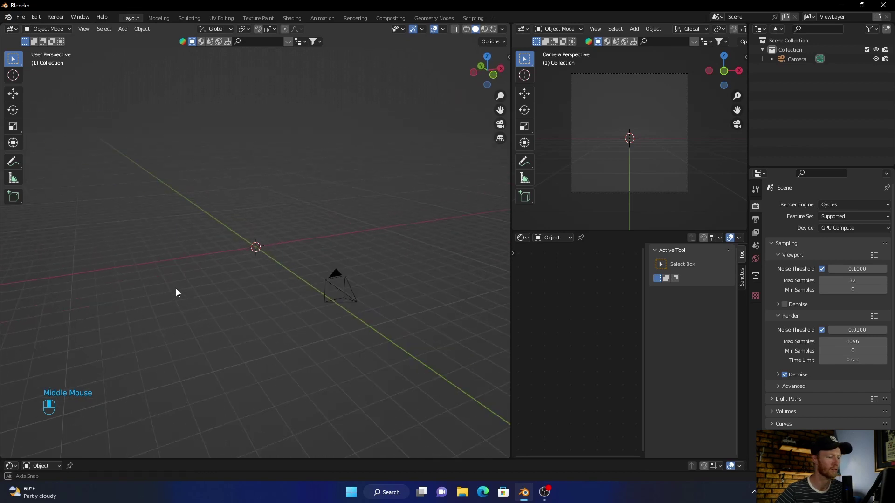
Add a plane and scale it up about eight times as the floor.
key(shift+a)
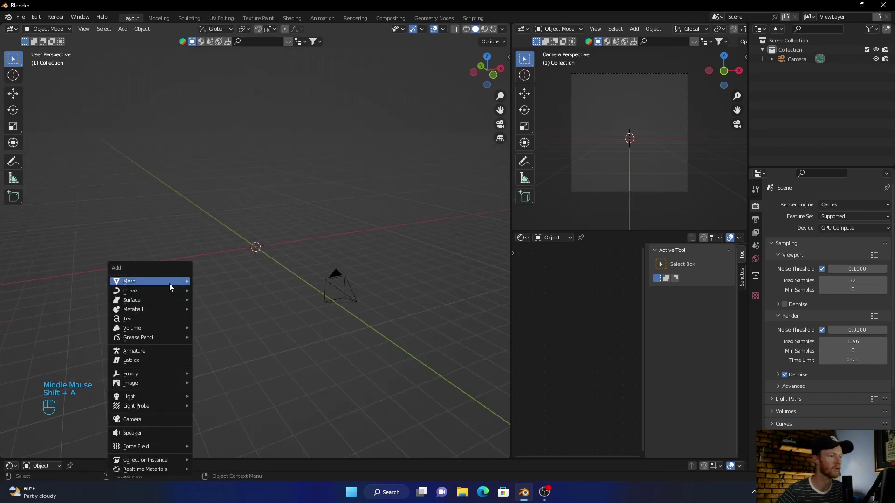
mouse_move(169, 281)
click(234, 38)
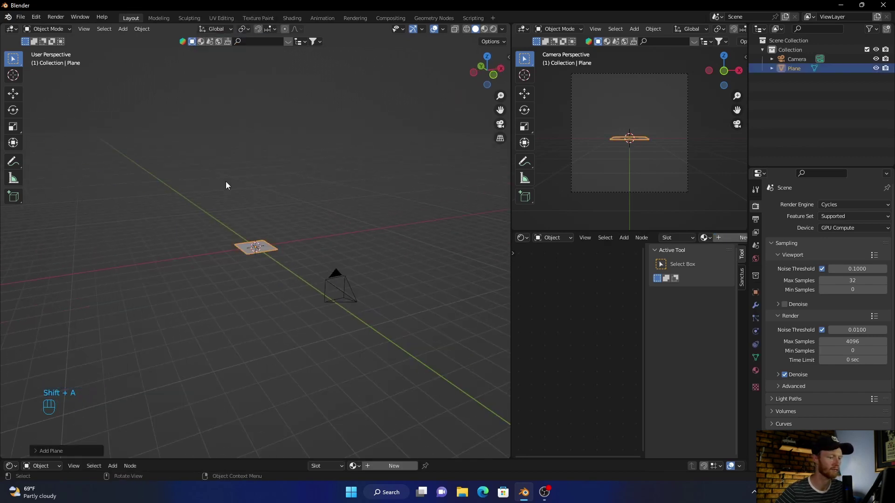
key(s)
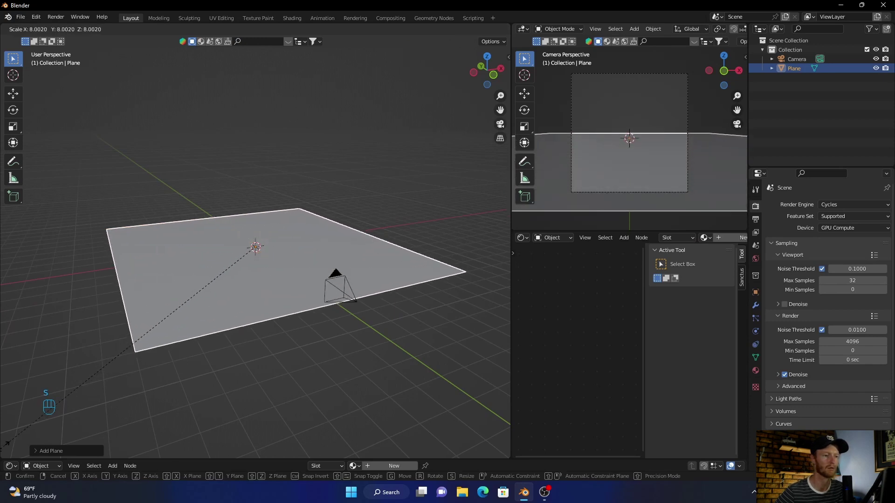
click(7, 443)
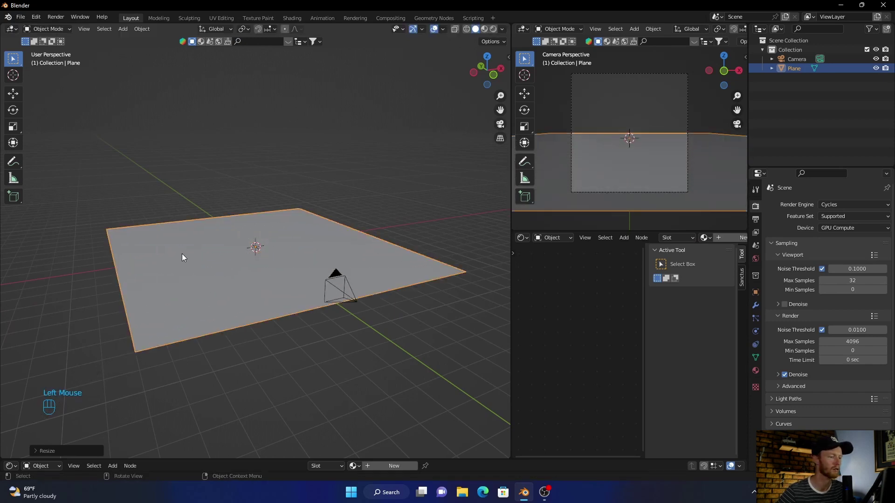
key(shift+a)
Add a cube and, in Top view, stretch it wider along X and Y.
mouse_move(183, 248)
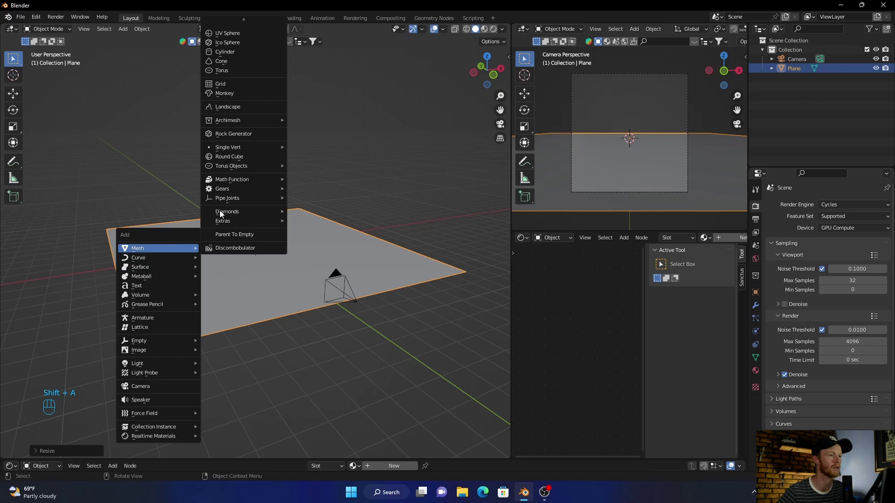
click(232, 32)
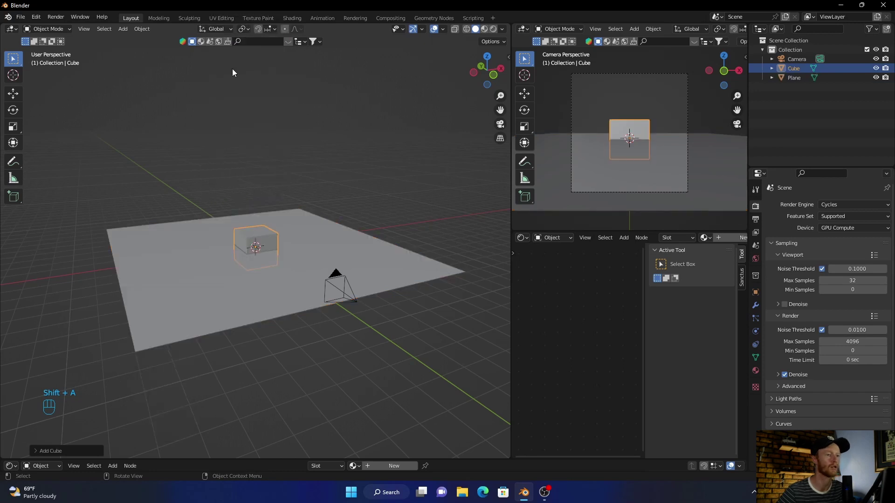
click(487, 57)
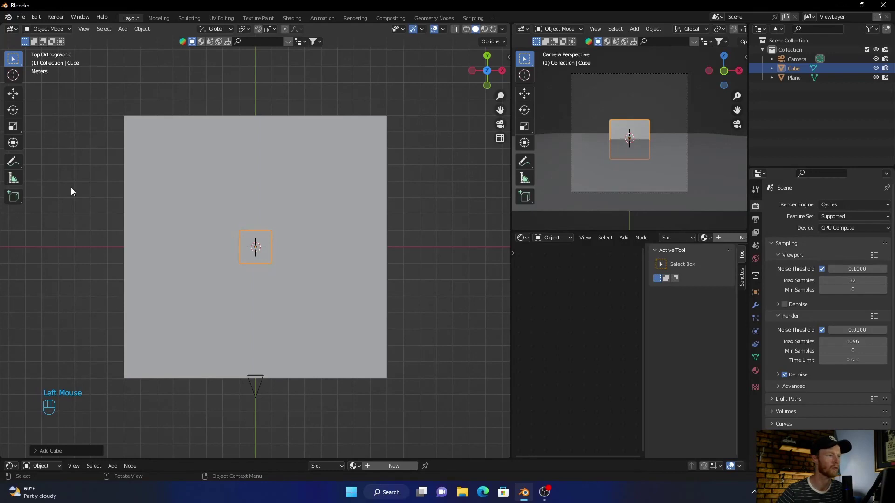
click(13, 126)
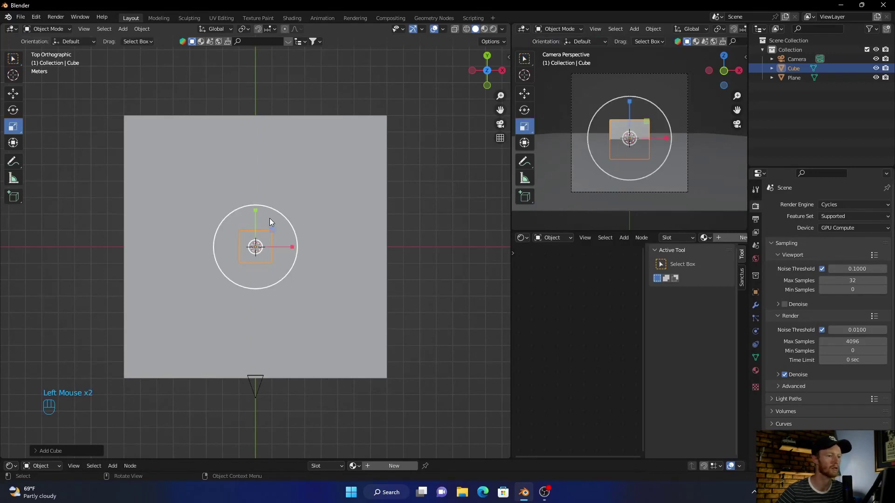
drag(291, 245, 330, 246)
drag(256, 209, 252, 186)
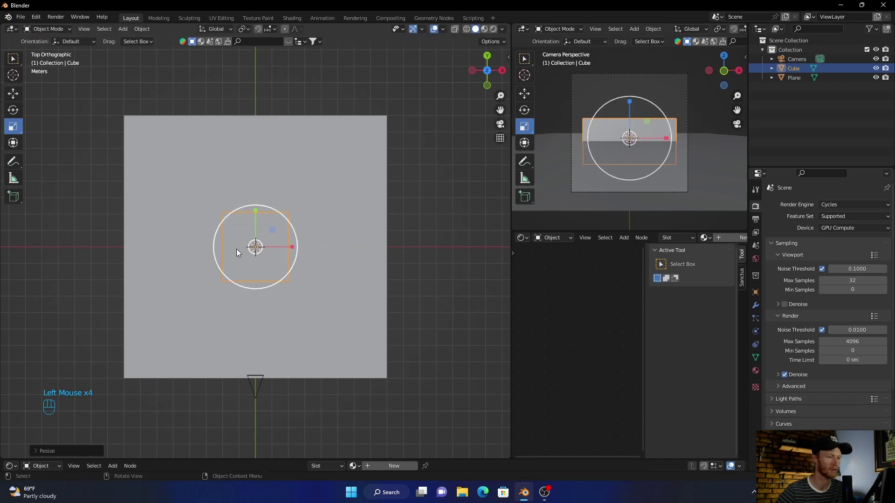
Move the cube right along X and toward the back edge of the plane.
key(g)
middle_drag(236, 249, 161, 164)
click(292, 247)
key(g)
click(289, 168)
Duplicate the cube to the left and stretch the copy wider along X.
key(shift+d)
click(160, 164)
click(217, 166)
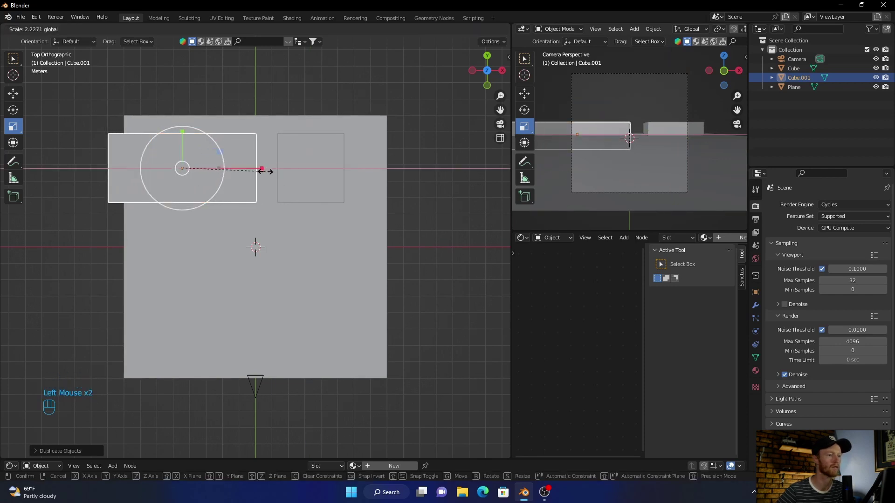
click(266, 171)
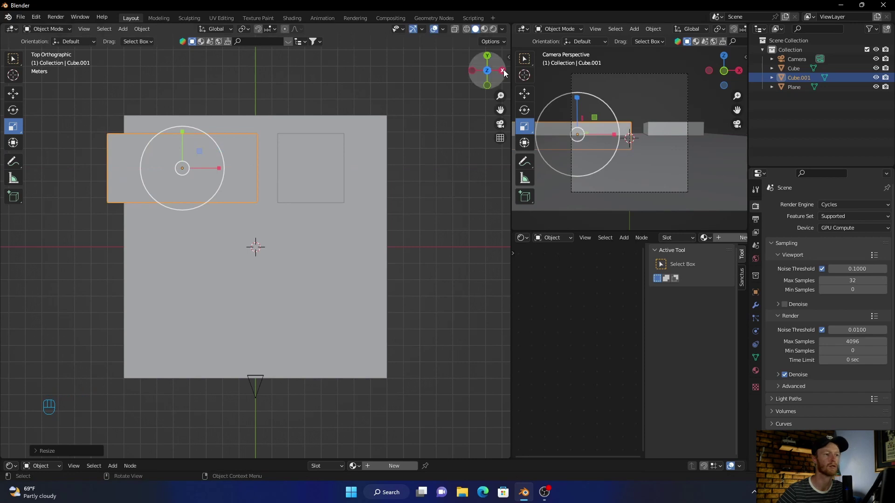
In Right view, stretch both Cube.001 and Cube upward along Z into tall blocks.
click(503, 70)
drag(334, 209, 351, 362)
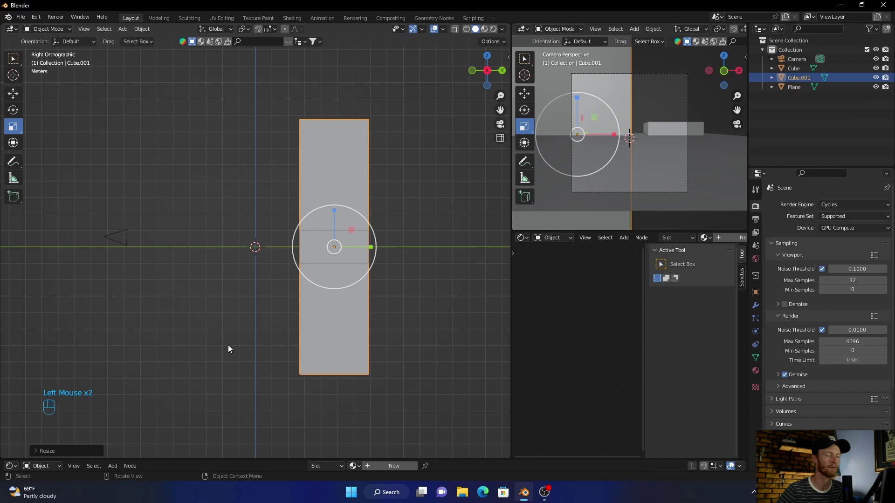
middle_drag(228, 346, 282, 279)
click(342, 236)
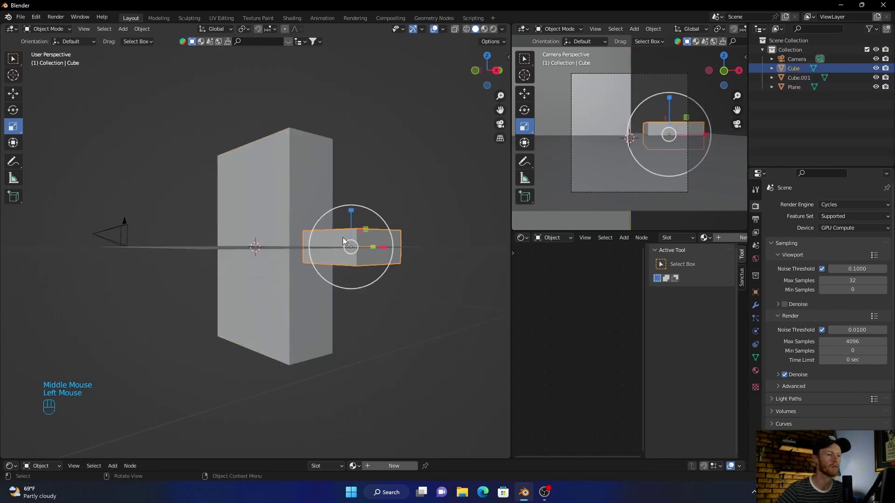
drag(354, 206, 362, 377)
click(135, 328)
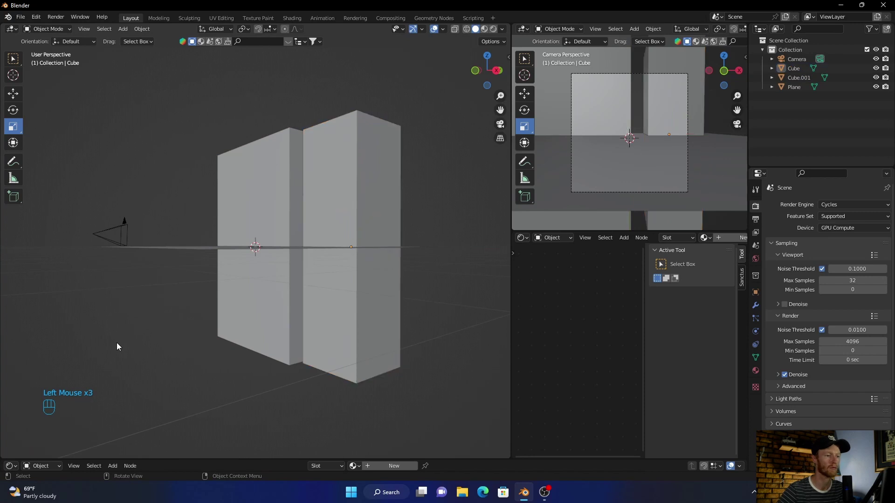
middle_drag(117, 342, 140, 361)
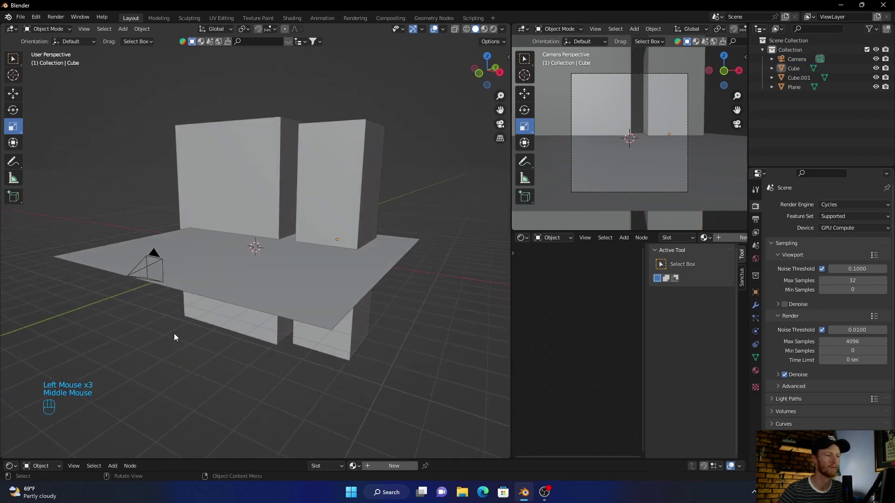
scroll(259, 311, up, 3)
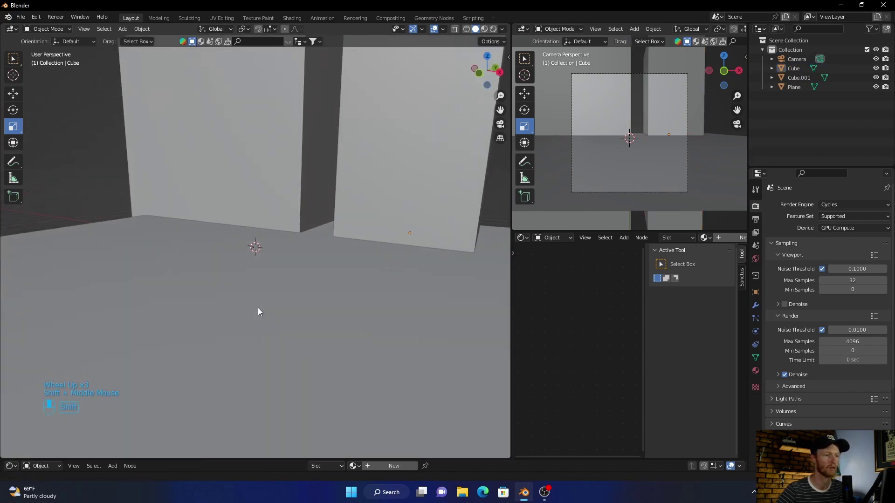
mouse_move(259, 310)
shift+middle_down()
mouse_move(206, 312)
mouse_move(256, 297)
shift+middle_up()
Enlarge the original Cube about 2.4 times and slide it about 3.4 m along X.
click(382, 195)
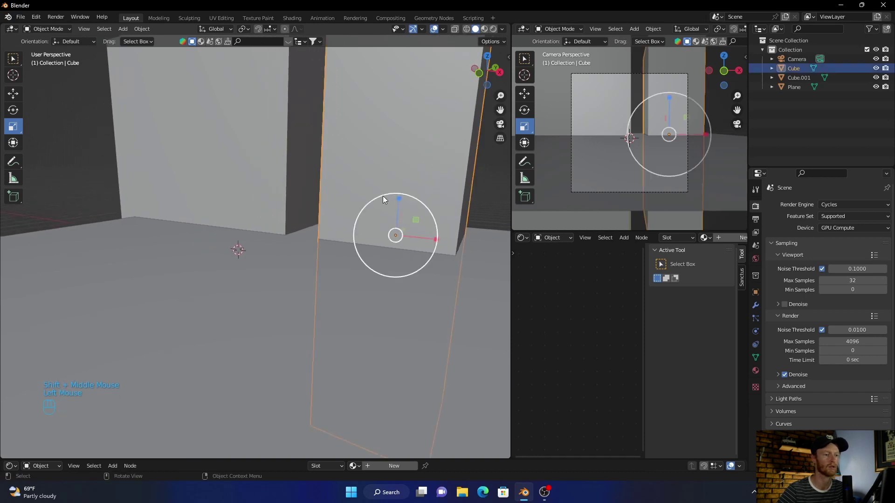
drag(435, 241, 507, 247)
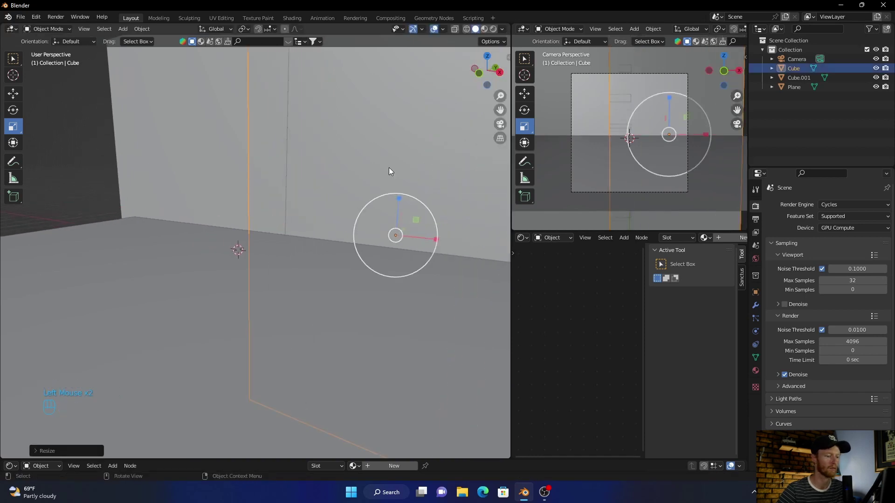
key(g)
middle_drag(389, 168, 489, 178)
click(2, 286)
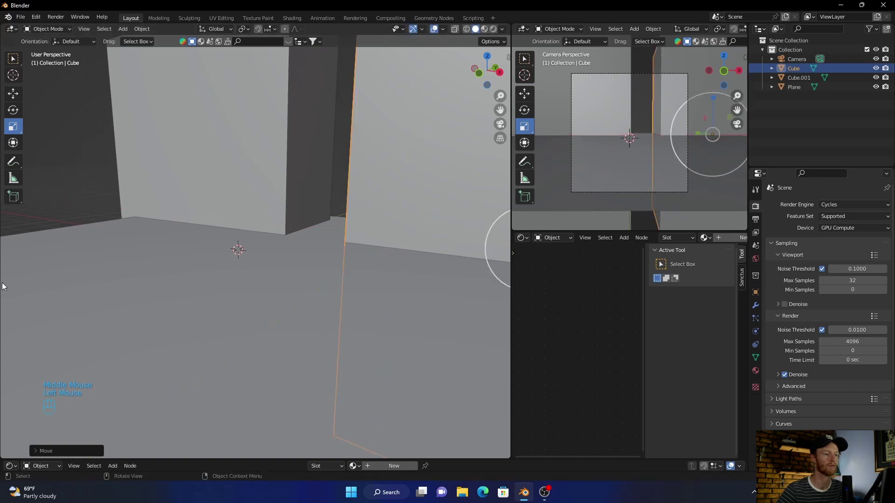
middle_drag(208, 321, 187, 305)
scroll(187, 305, up, 2)
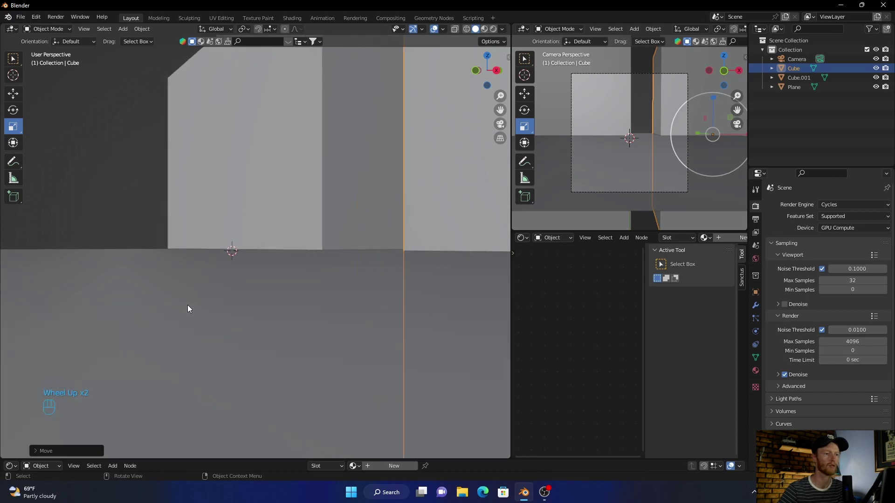
click(95, 192)
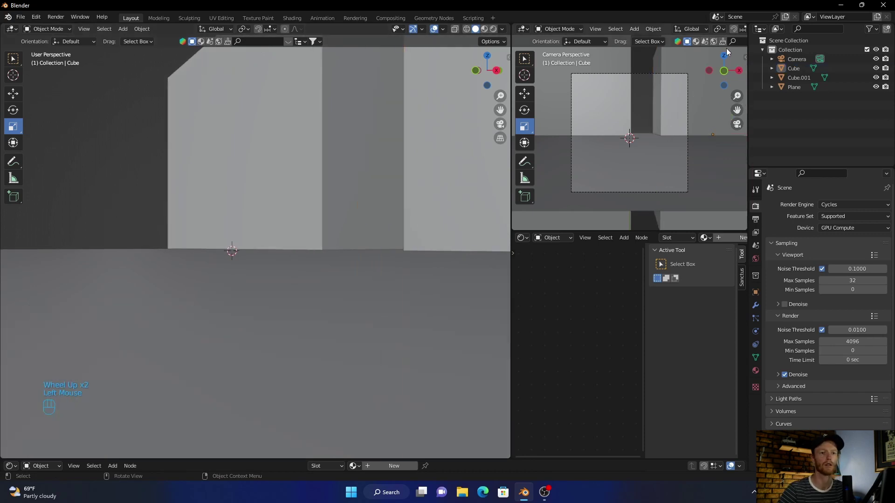
Align the camera to the current view and set 45 mm focal length with shift X 0.380, Y 0.240.
click(792, 59)
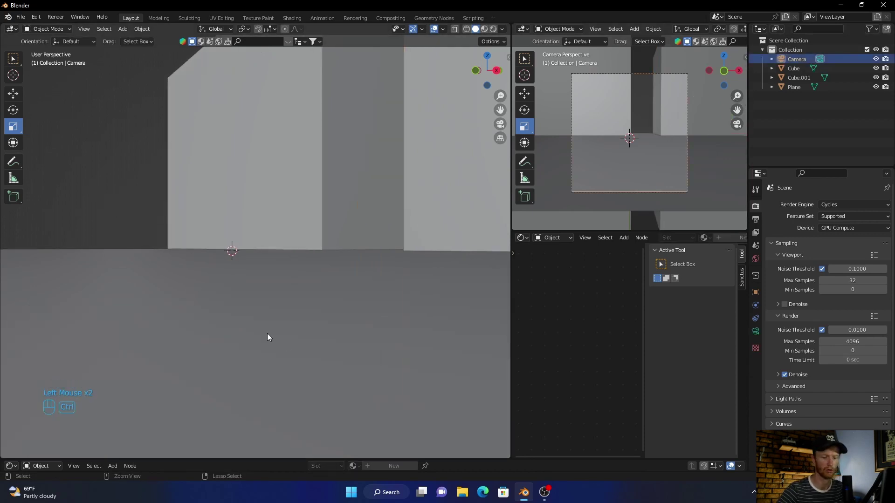
key(ctrl+alt+KP_0)
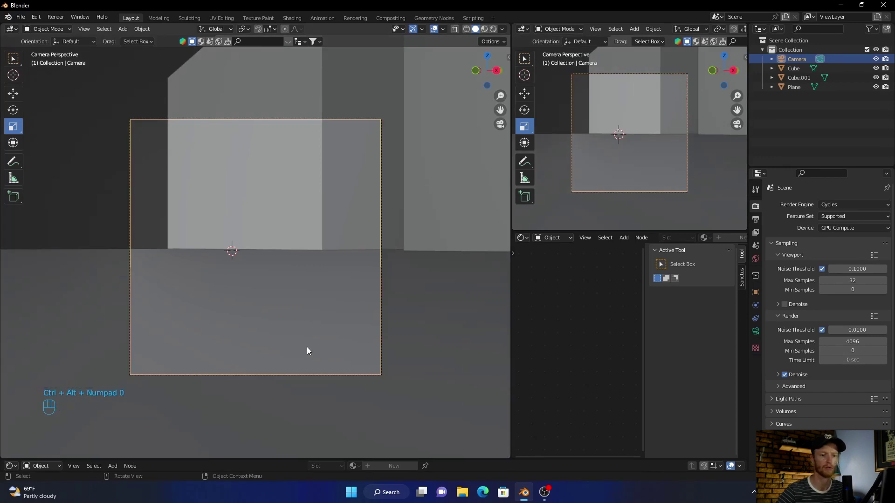
click(755, 331)
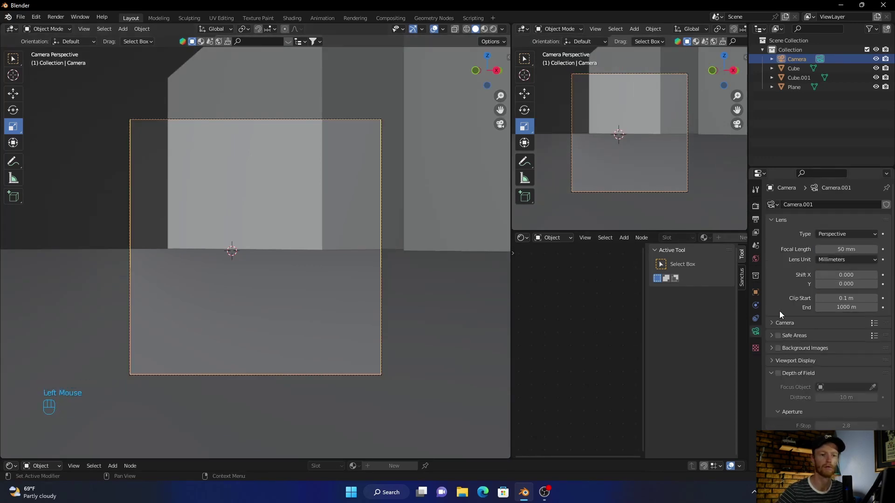
drag(840, 275, 870, 283)
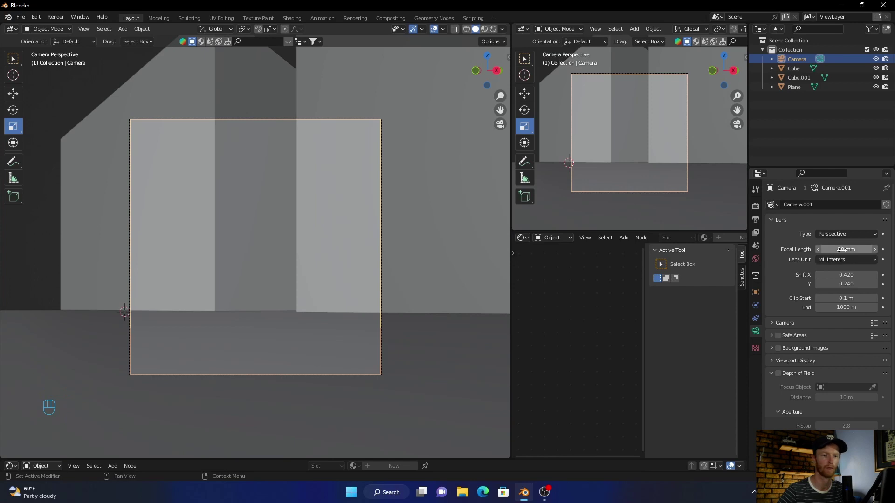
drag(840, 250, 829, 250)
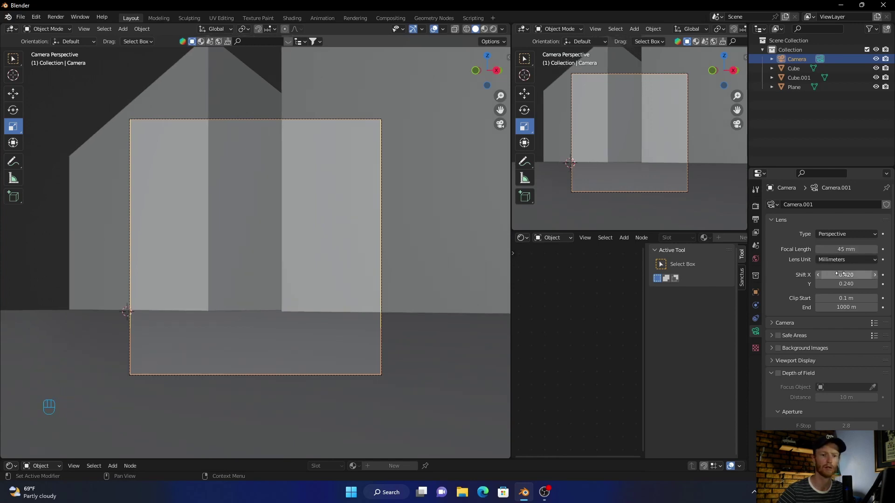
click(819, 275)
click(818, 275)
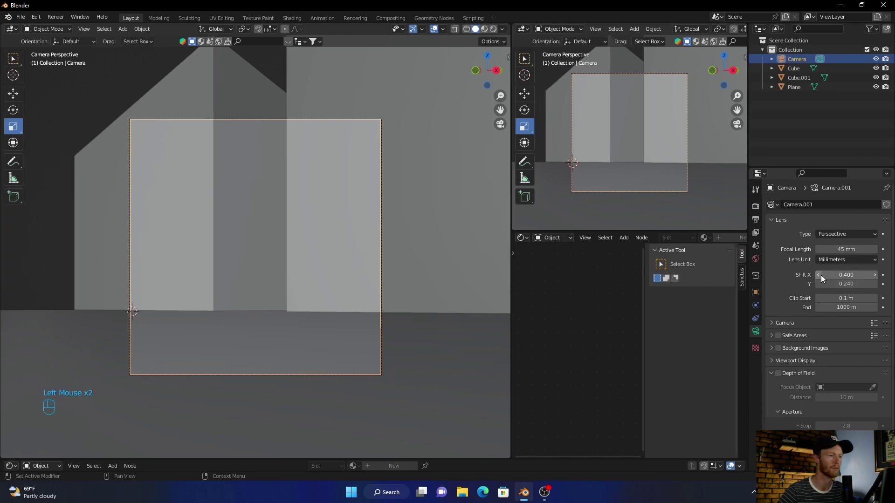
click(818, 275)
click(818, 275)
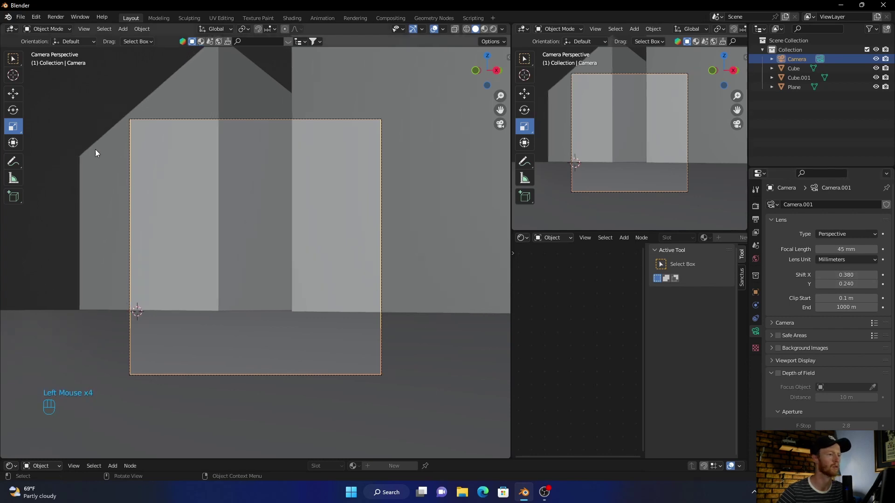
click(86, 116)
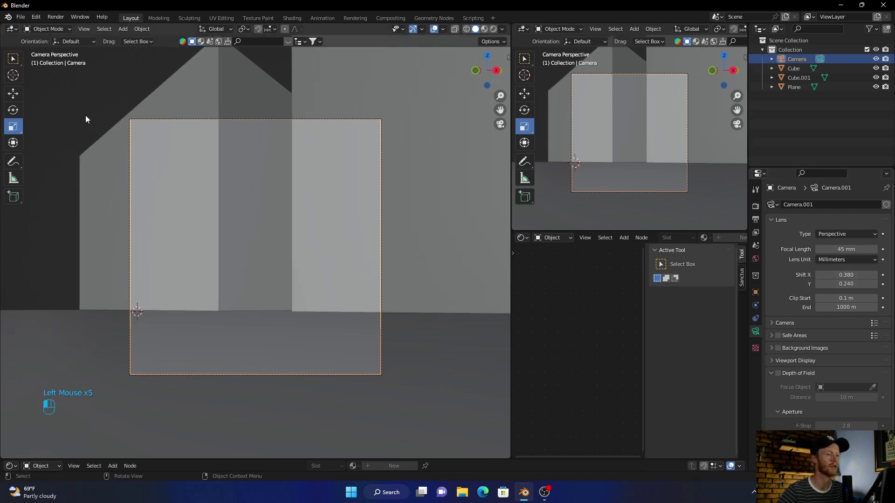
Darken the World background colour to near-black (value 0.051).
click(755, 258)
click(844, 264)
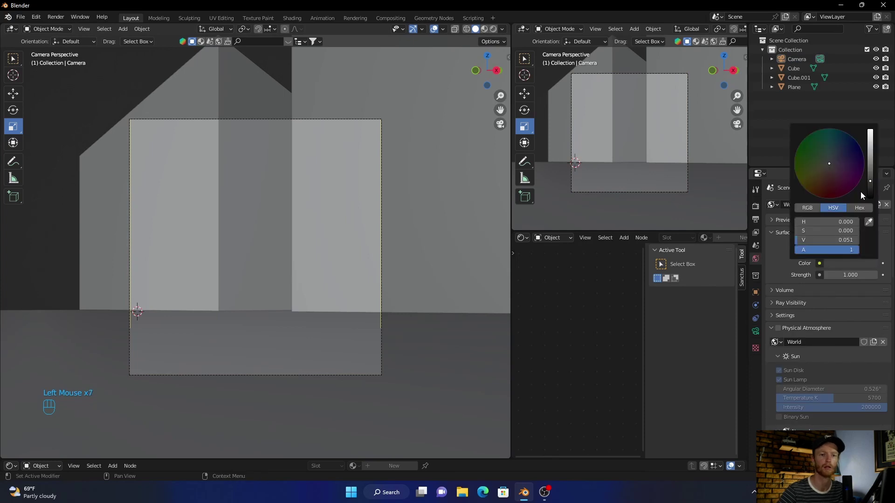
drag(871, 185, 870, 195)
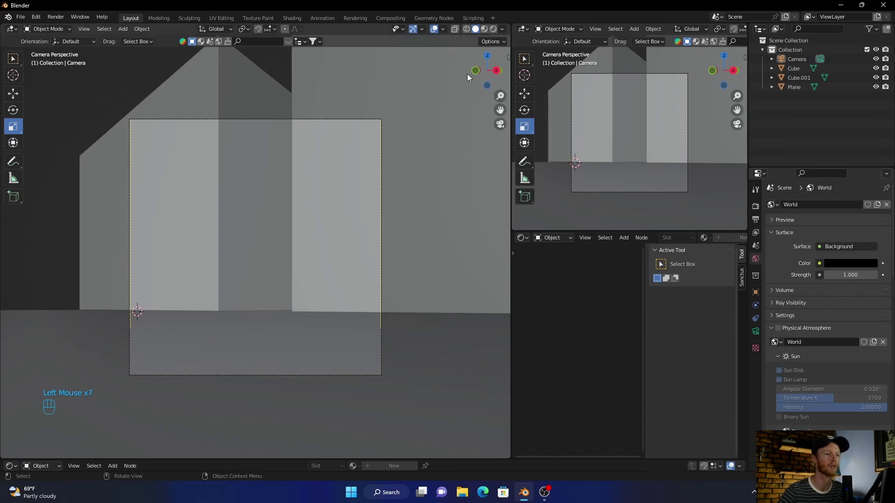
Preview the dark background in Rendered shading, return to Solid, and begin changing the shader area's editor type.
key(z)
click(364, 226)
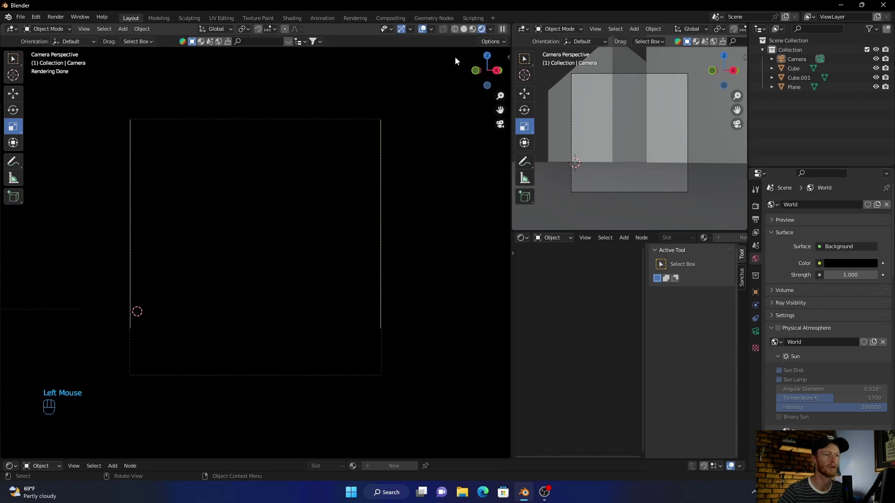
click(464, 29)
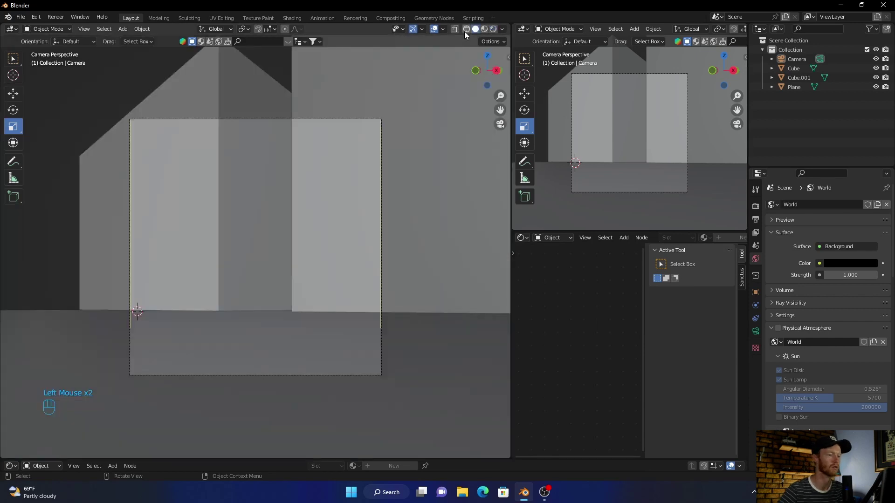
click(10, 466)
Make the shader area an Asset Browser and drag the User Library's Man figure between the walls.
click(294, 404)
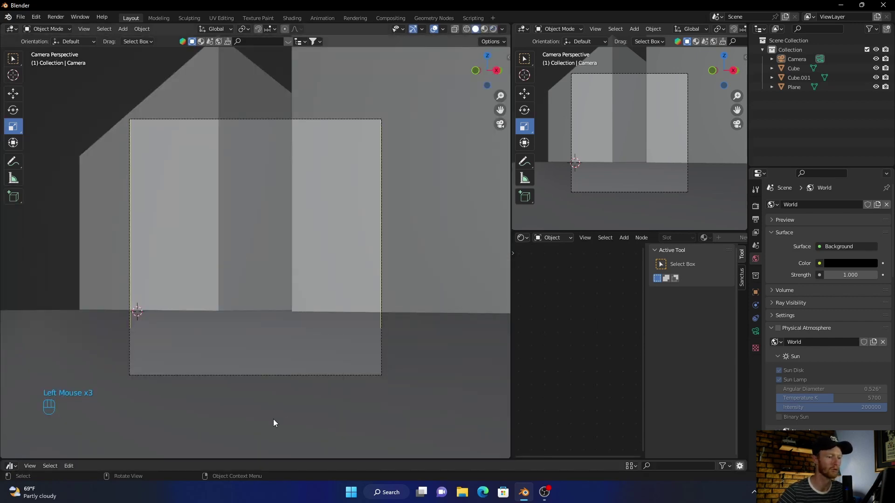
drag(248, 458, 140, 327)
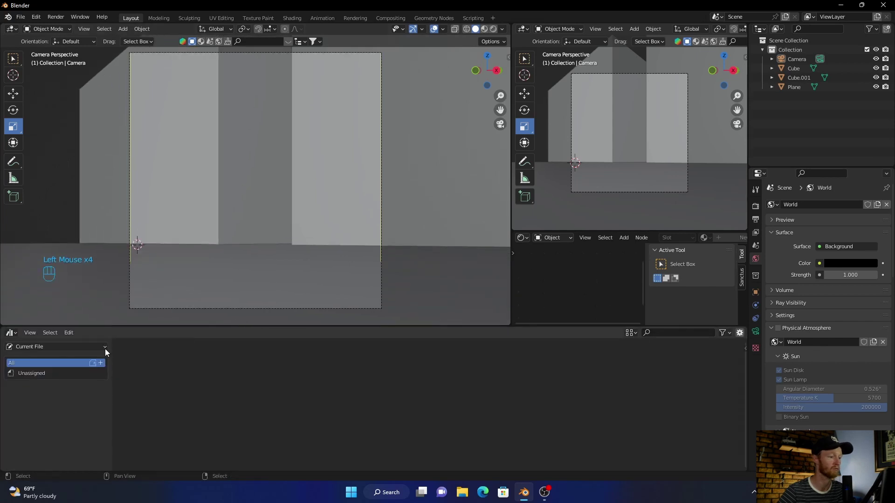
click(67, 348)
click(57, 373)
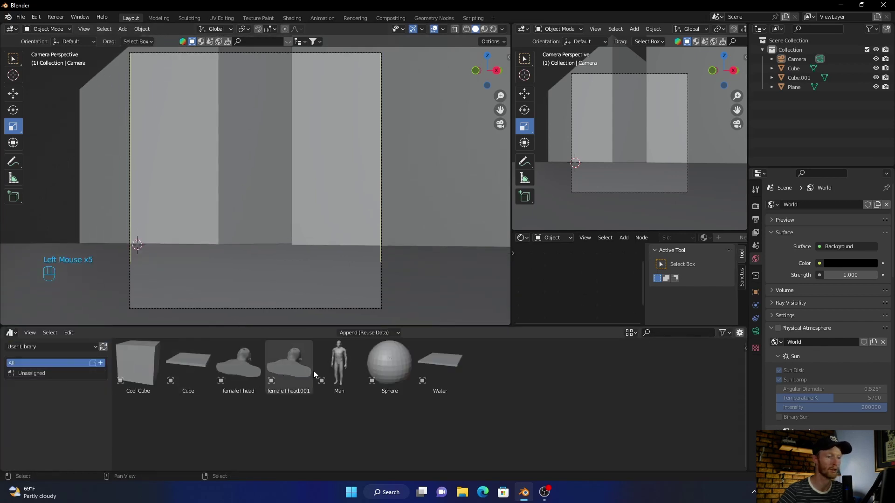
drag(339, 373, 247, 247)
click(64, 192)
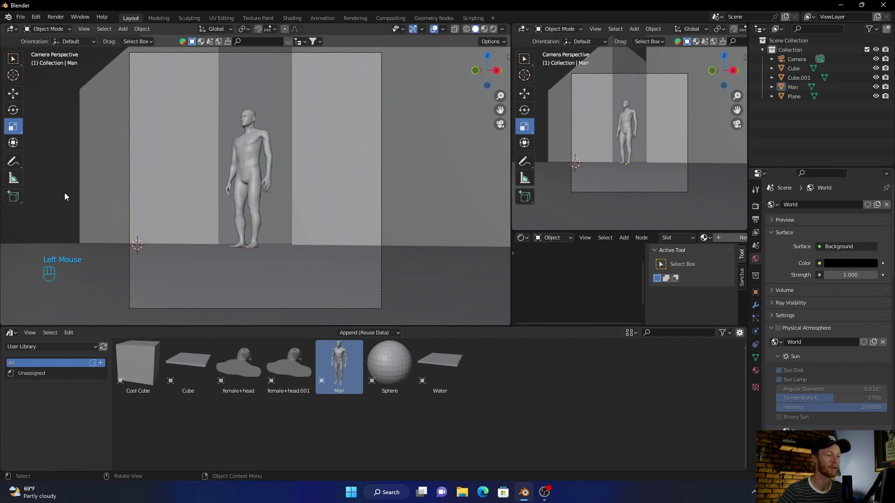
drag(227, 326, 219, 459)
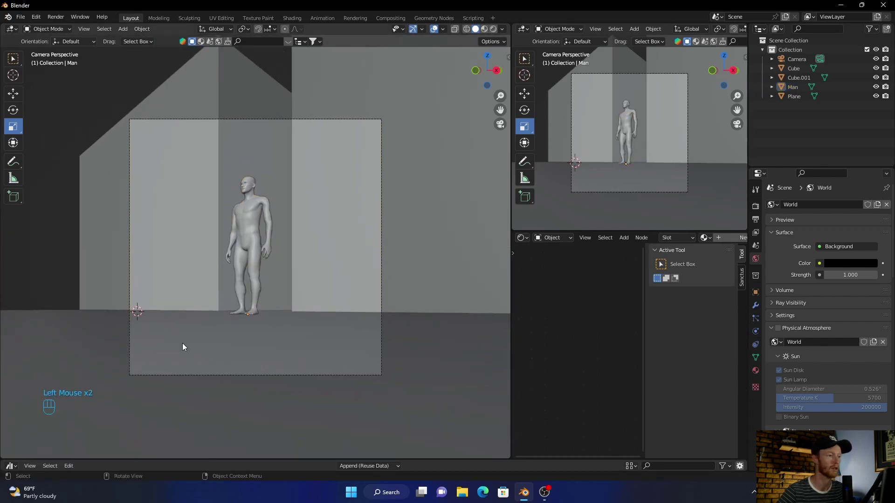
Rotate the Man about 180° around Z and scale it down to about 0.41.
click(252, 226)
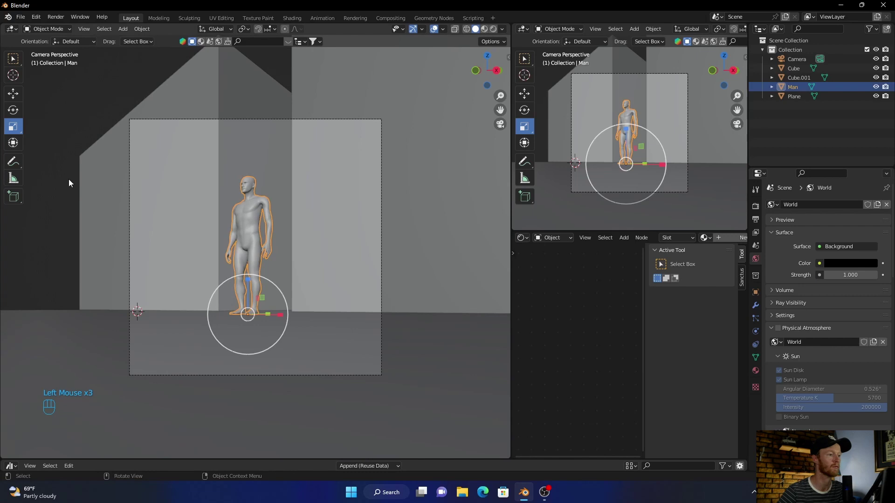
click(12, 112)
drag(260, 320, 236, 315)
key(s)
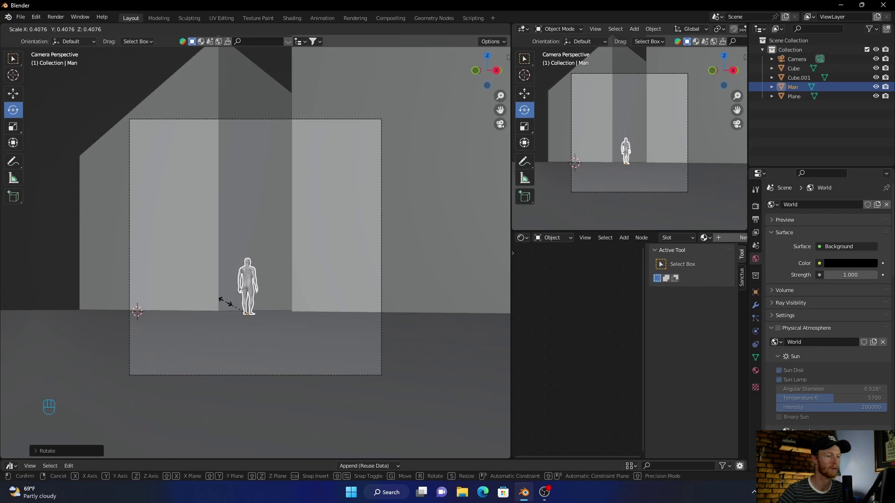
click(225, 303)
click(24, 283)
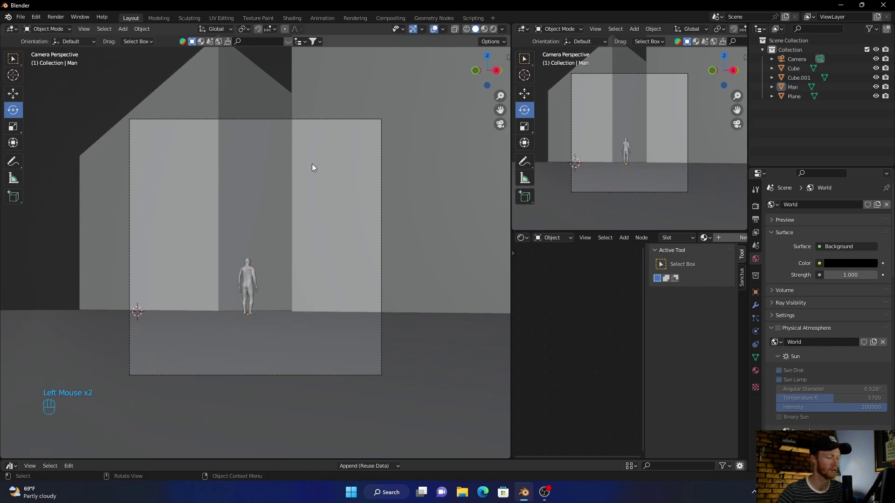
Add an Area light and, in Top view, move it toward the walls.
key(shift+a)
mouse_move(285, 279)
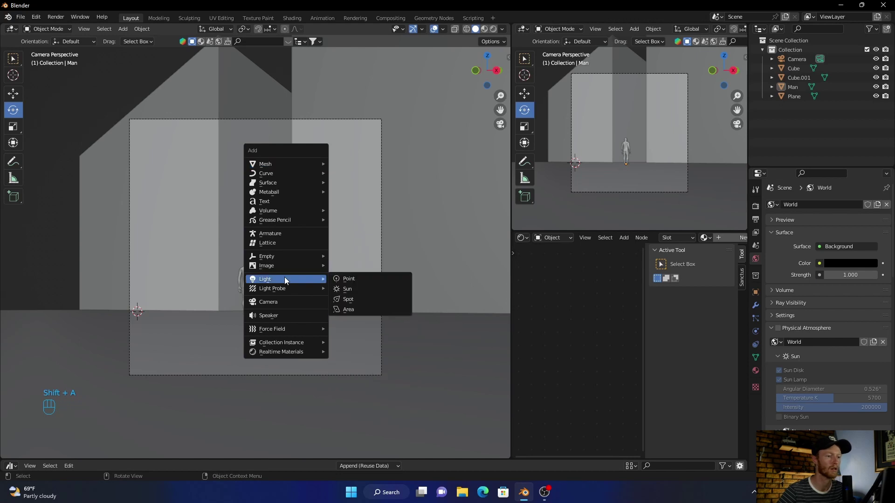
click(355, 310)
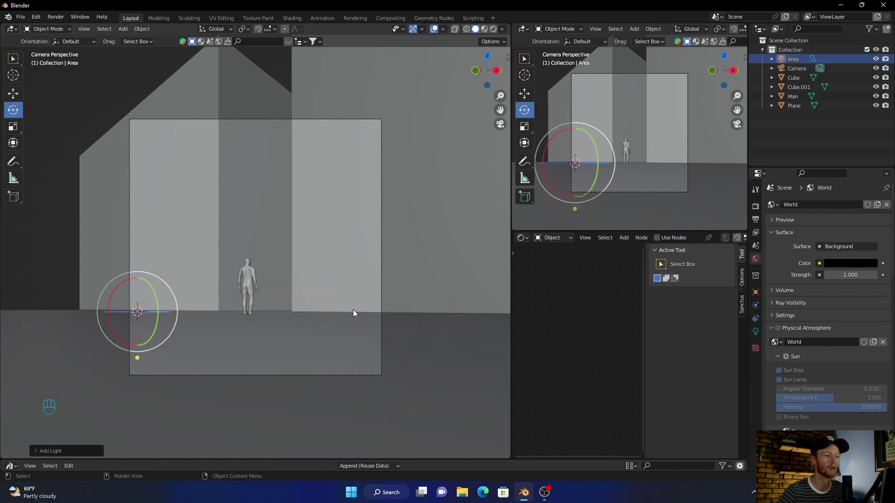
click(489, 56)
scroll(213, 283, down, 2)
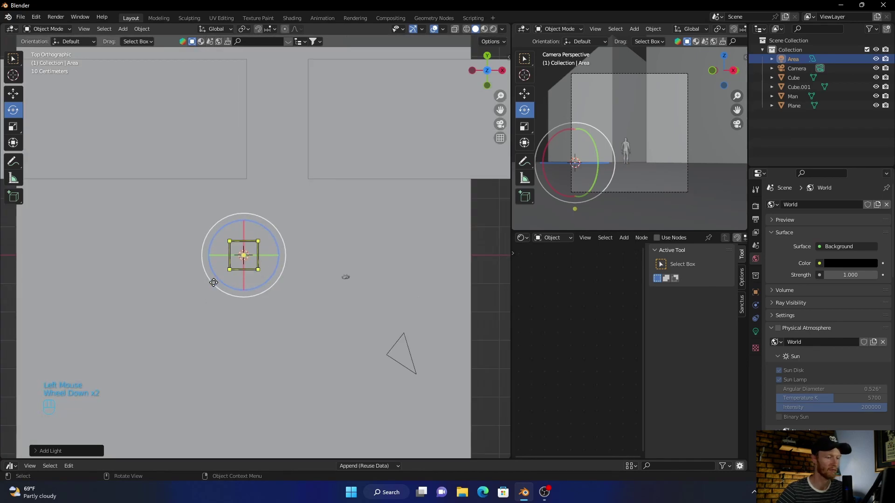
key(g)
middle_click(225, 278)
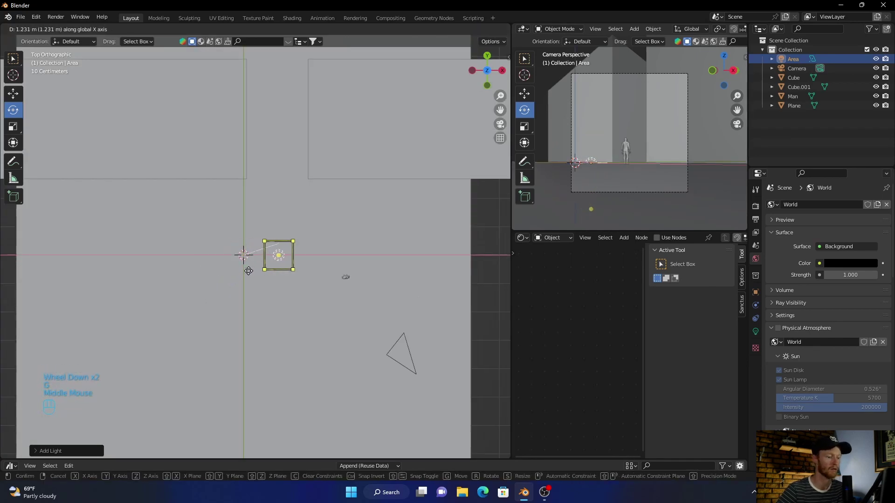
middle_drag(248, 271, 248, 267)
click(238, 110)
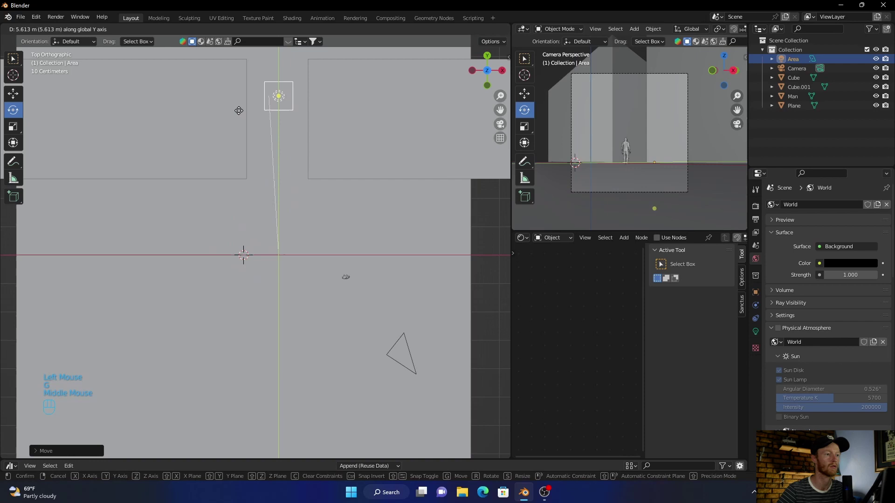
click(238, 111)
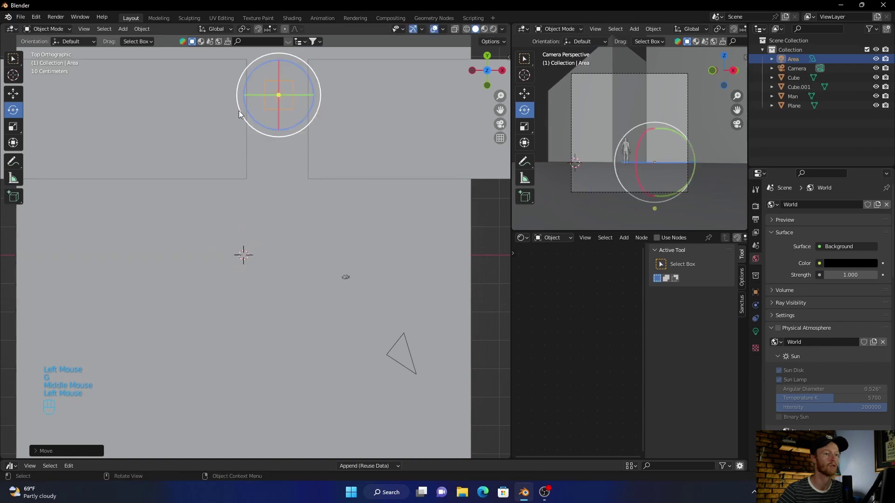
In side view, raise the light about 0.75 m, tilt it roughly 87°, then view through the camera.
click(502, 71)
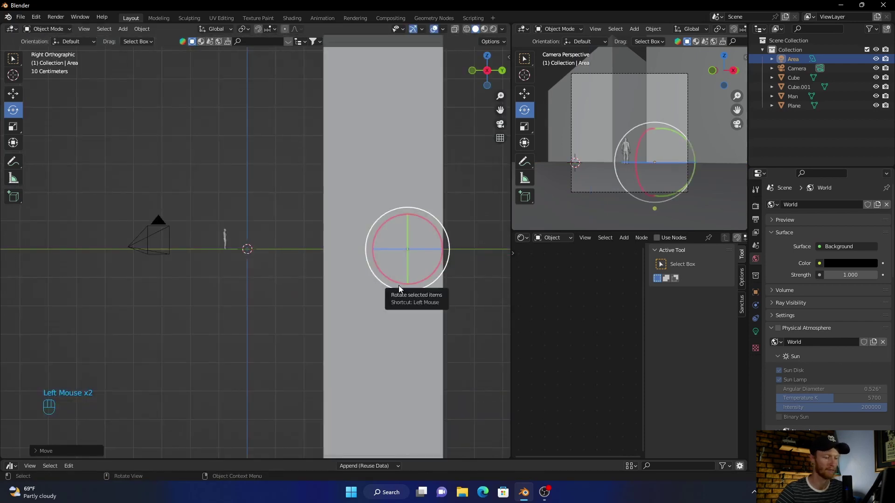
key(g)
middle_click(398, 285)
middle_drag(398, 285, 396, 264)
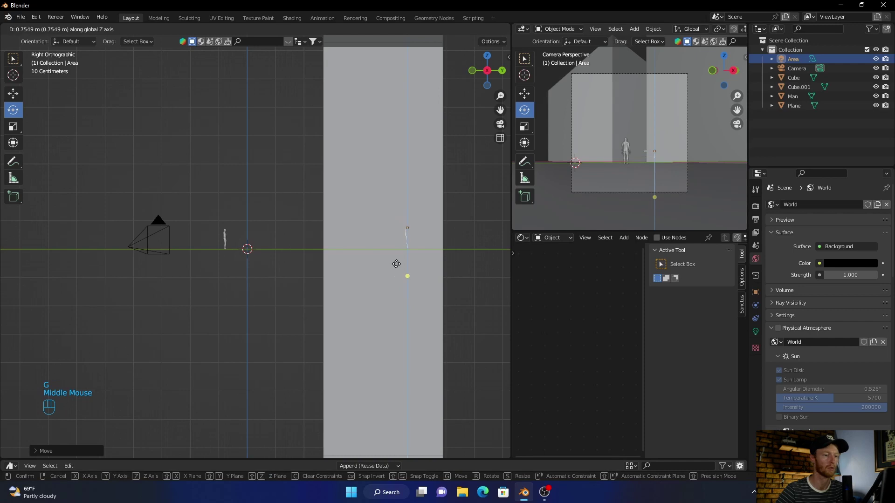
click(396, 264)
key(r)
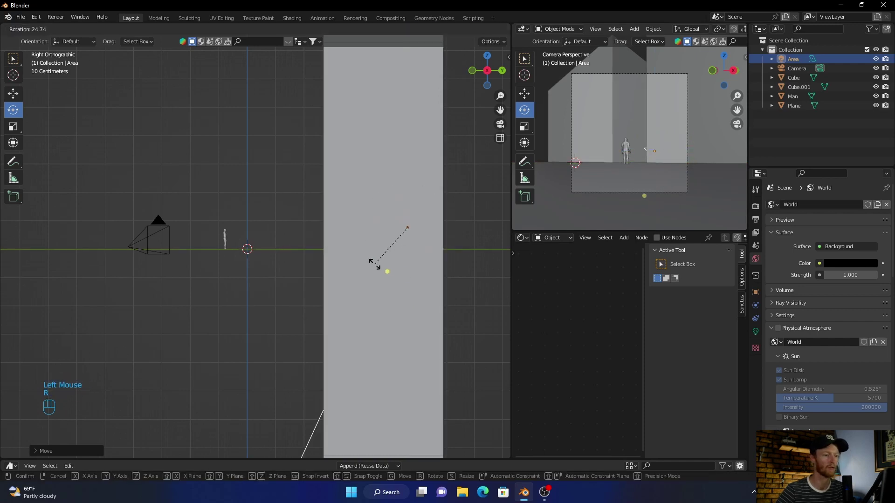
click(333, 209)
click(499, 124)
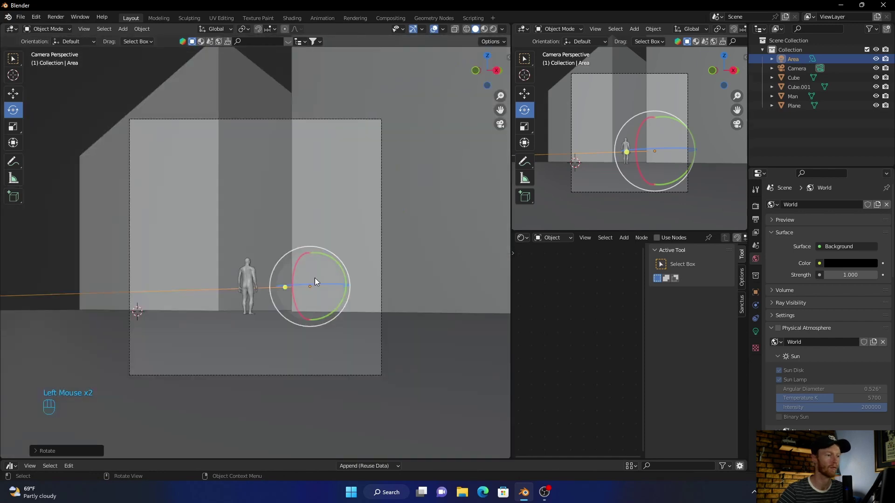
click(50, 255)
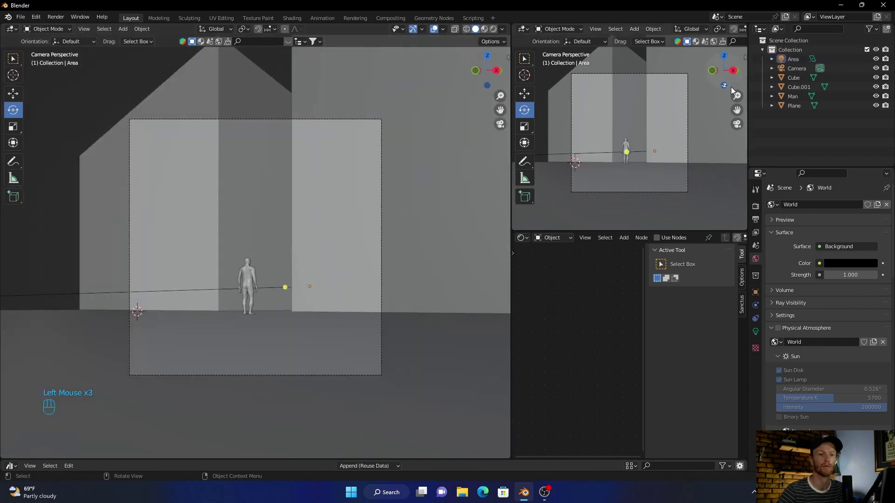
Switch to Rendered shading and raise the Area light's power from 10 W to 50 W.
click(493, 29)
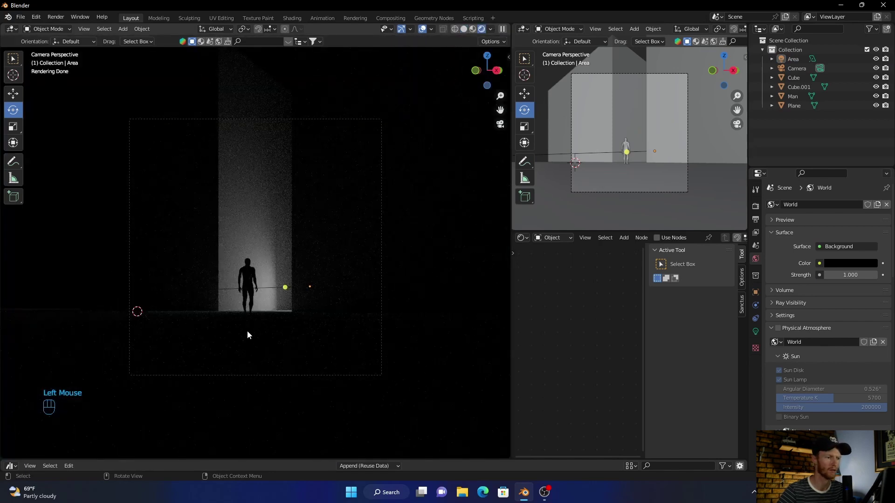
scroll(248, 332, down, 1)
scroll(247, 331, up, 2)
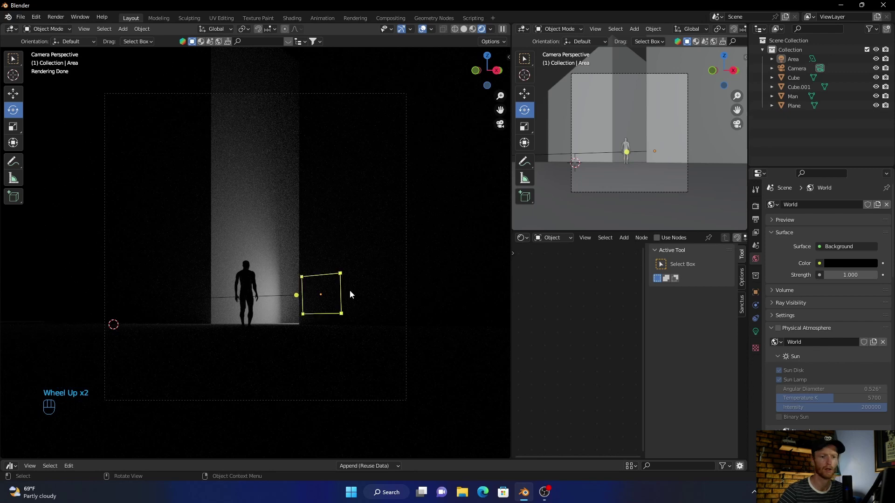
click(756, 333)
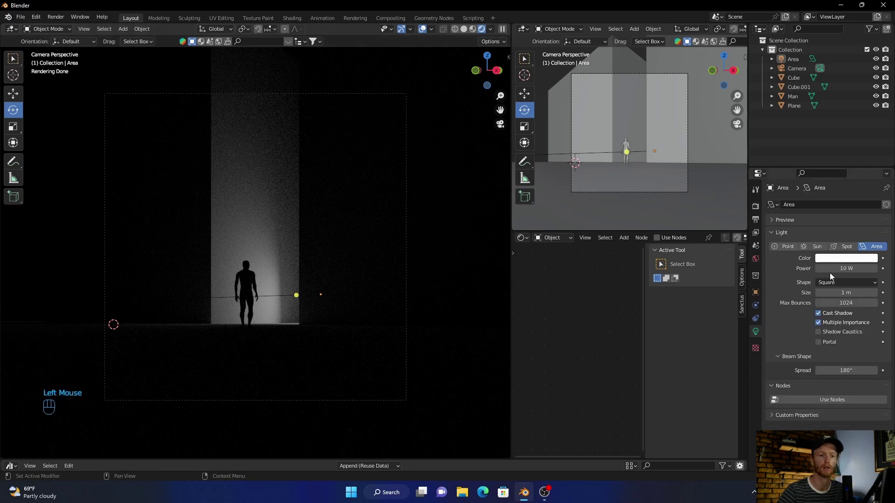
double_click(845, 268)
key(BackSpace)
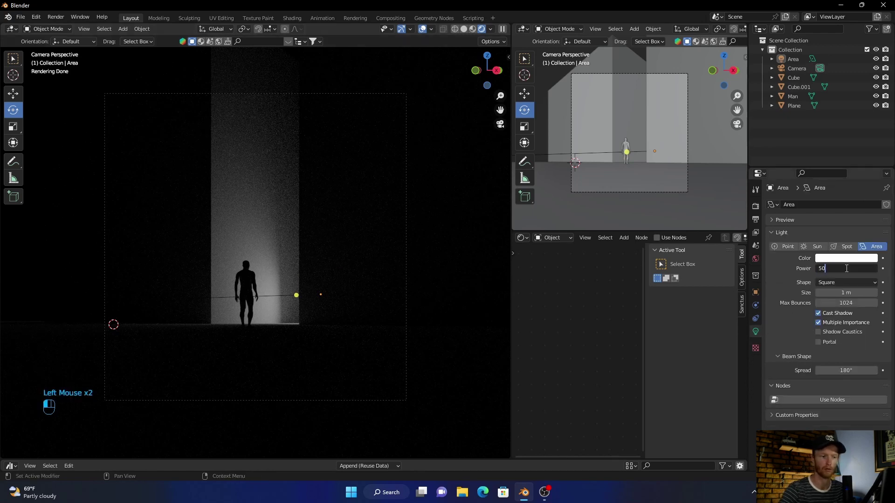
text(50)
key(Return)
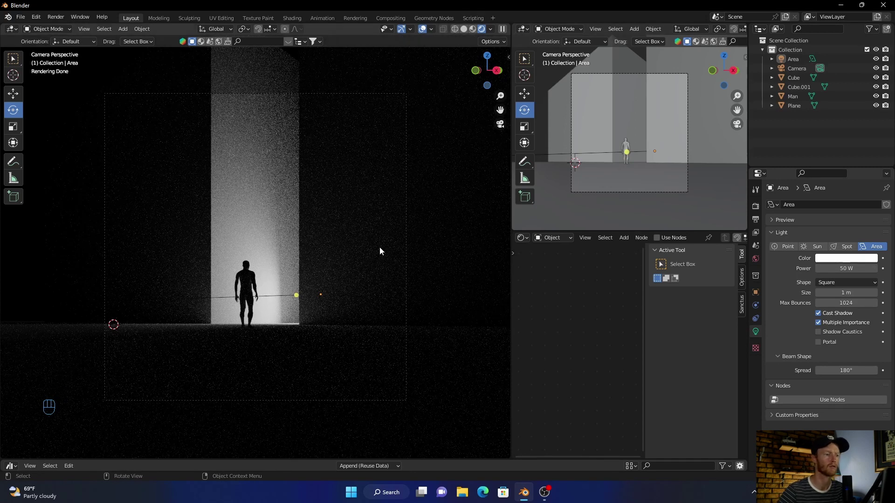
Orbit around the lit scene, hide the overlays, and return to Solid shading.
mouse_move(380, 252)
middle_down()
mouse_move(354, 261)
mouse_move(361, 274)
mouse_move(339, 275)
mouse_move(371, 267)
middle_up()
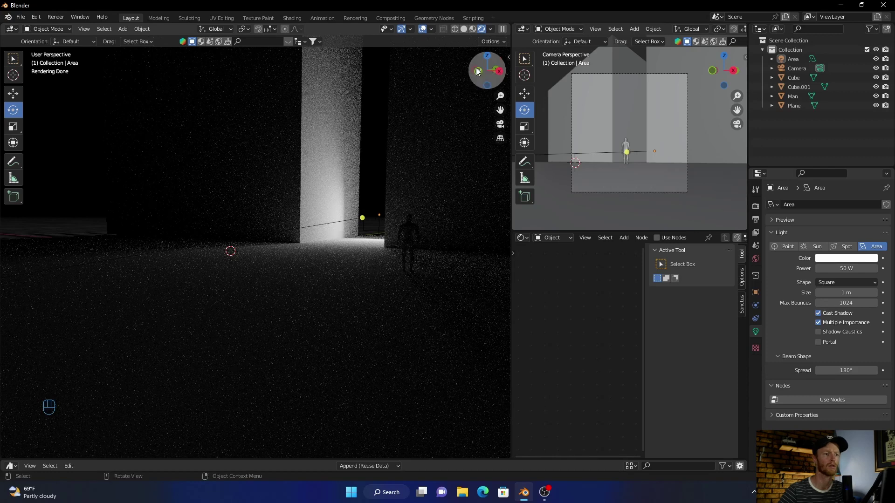
click(422, 30)
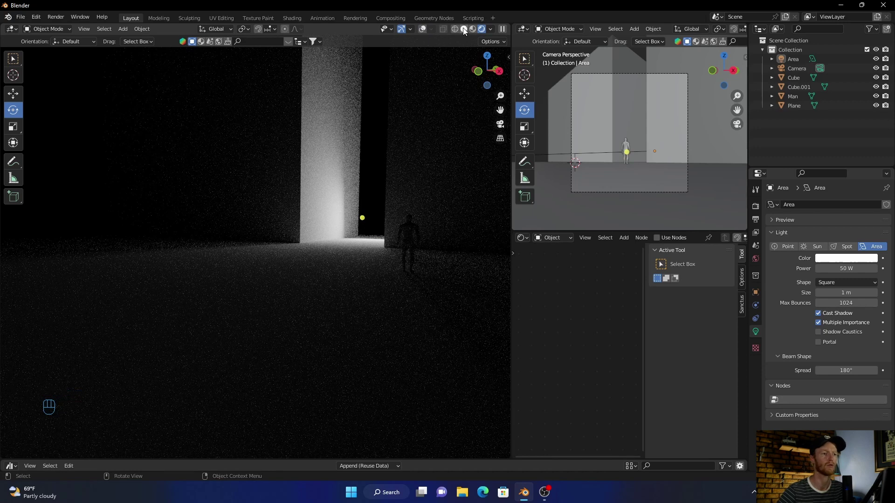
click(463, 29)
Move the Man about 1.2 m to the left along X.
double_click(410, 242)
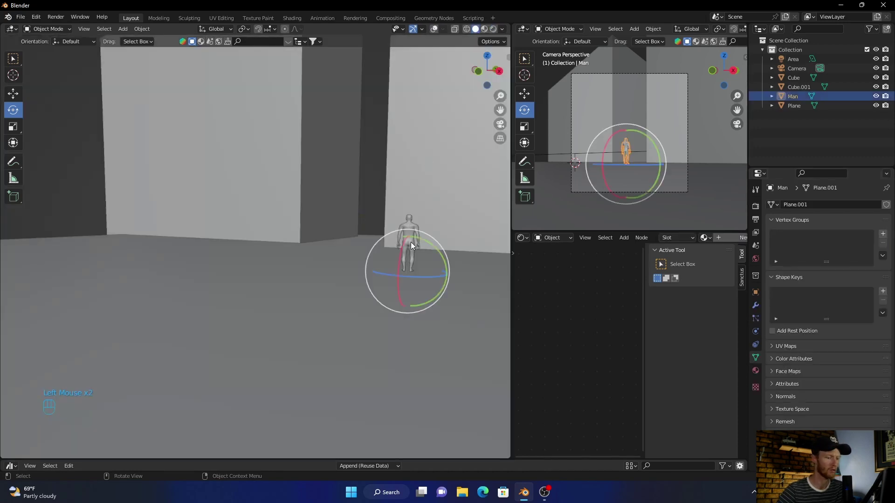
key(g)
middle_drag(410, 242, 323, 230)
click(305, 231)
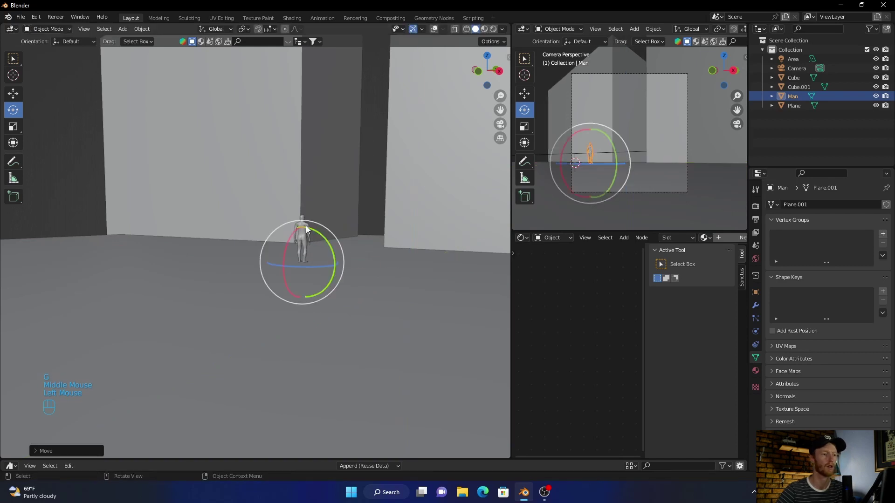
In Top view, rescale Cube.001 and Cube along Y, settling Cube at about 0.25.
click(486, 57)
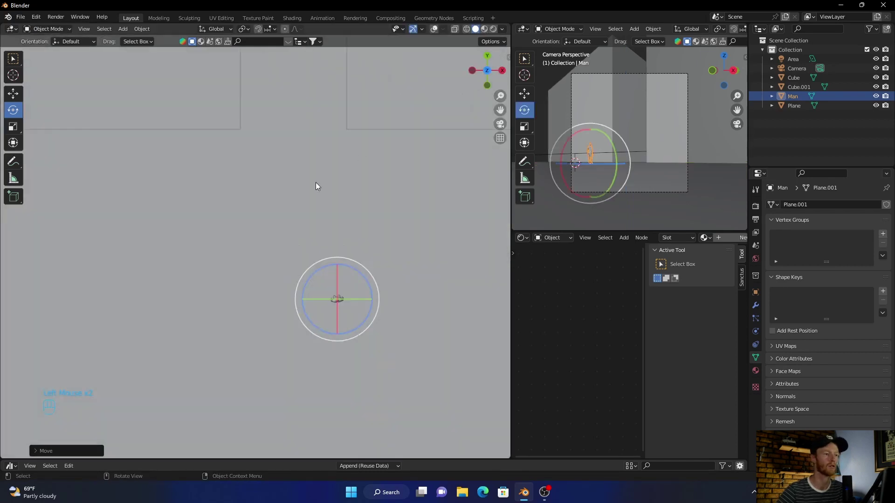
scroll(315, 186, down, 2)
click(208, 162)
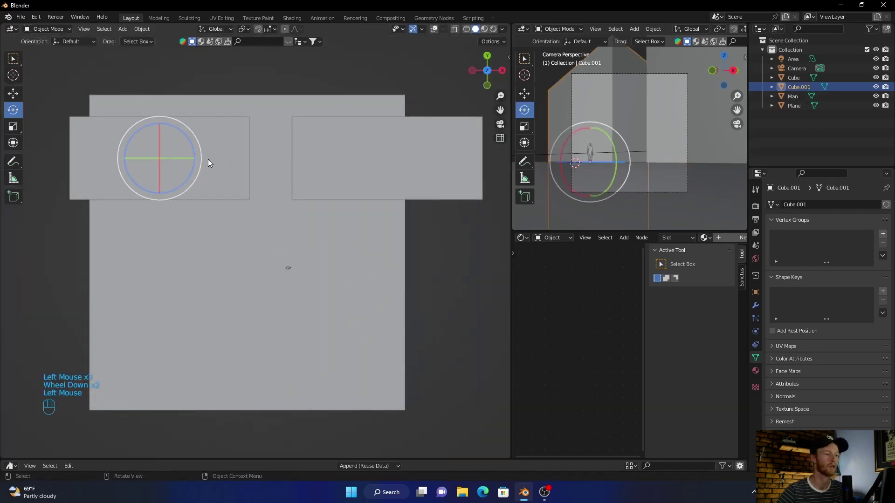
click(12, 128)
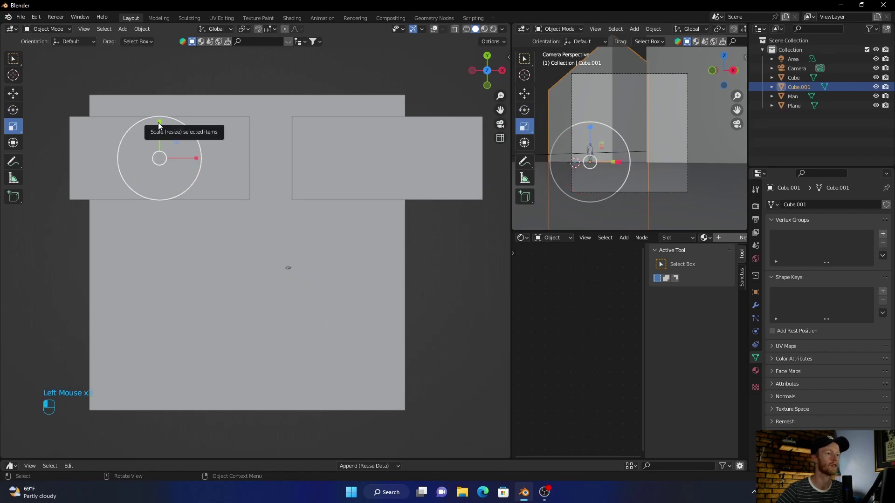
drag(159, 124, 210, 258)
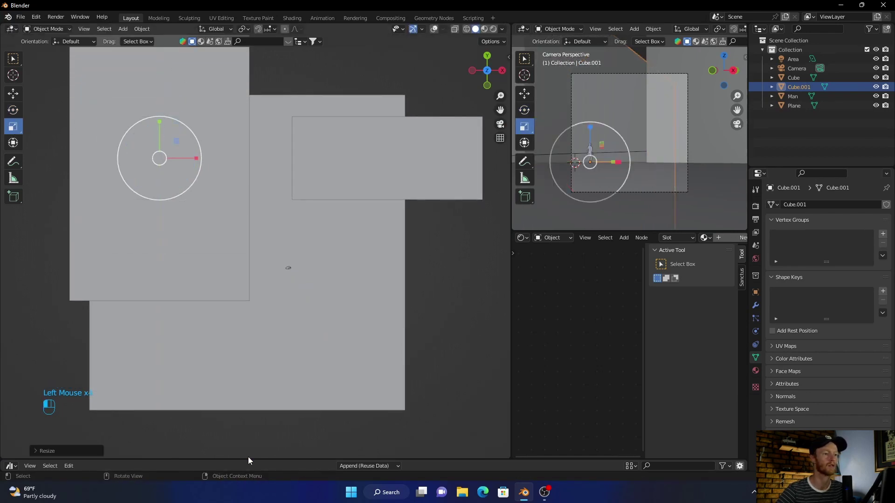
click(375, 138)
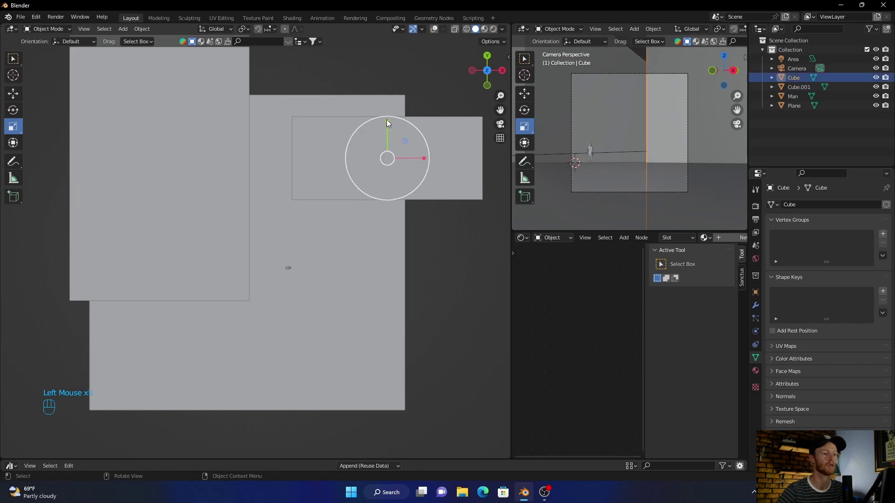
drag(387, 123, 387, 419)
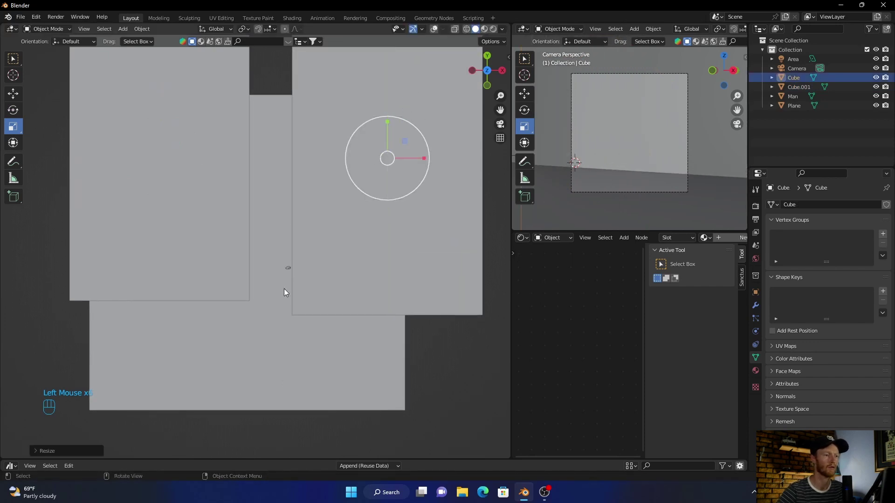
drag(388, 121, 379, 155)
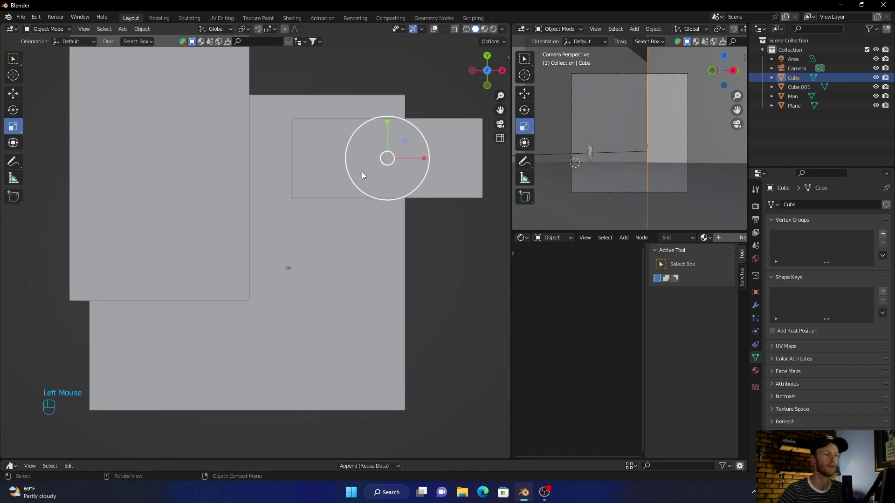
click(440, 283)
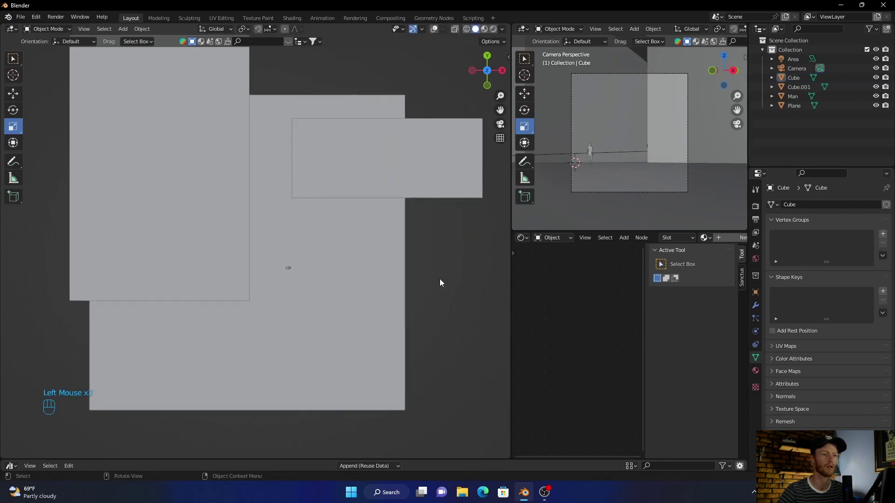
Shrink Cube.001 along Y to about 0.44 and return to the camera view.
click(223, 285)
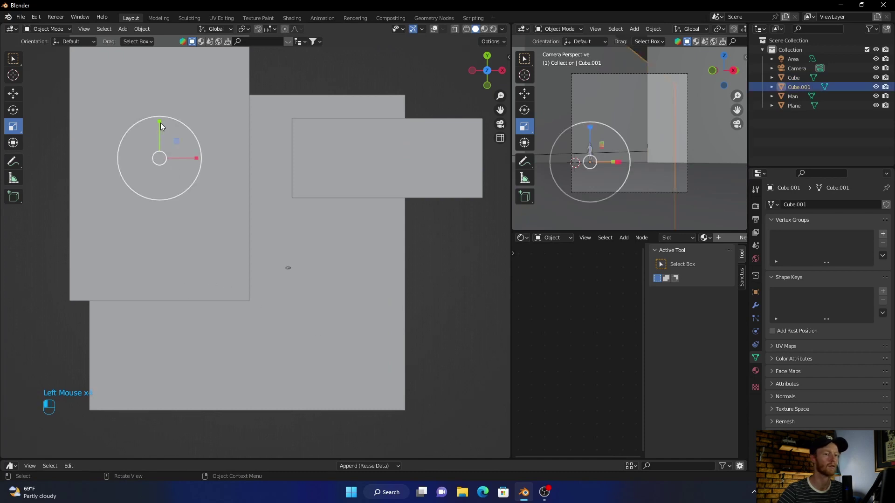
drag(161, 122, 157, 146)
click(45, 262)
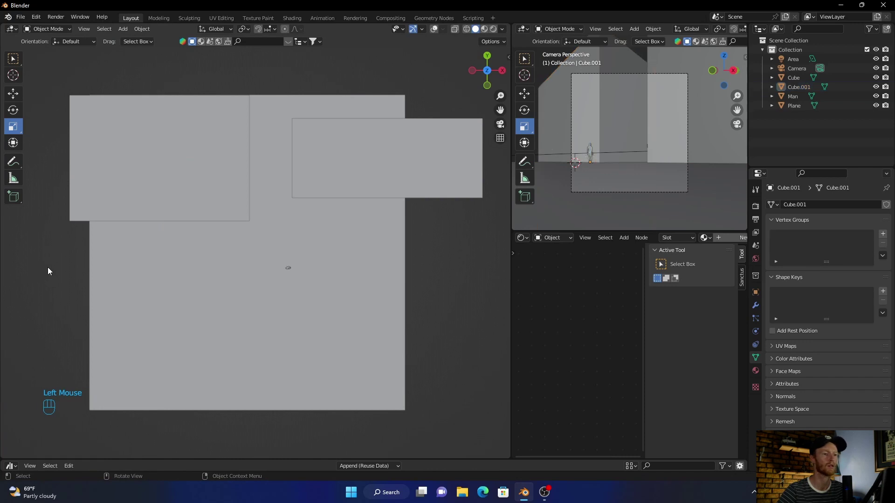
click(500, 124)
Slide the Man along the Y axis into the gap between the walls.
click(153, 303)
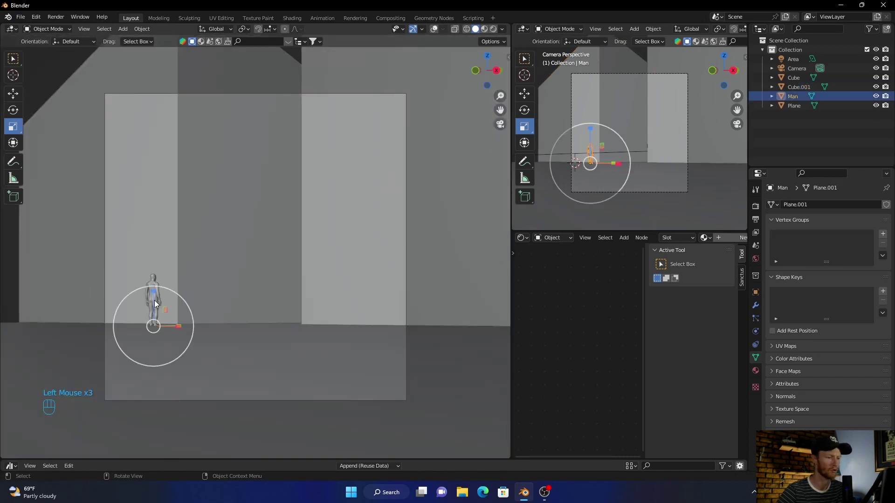
key(g)
middle_click(165, 296)
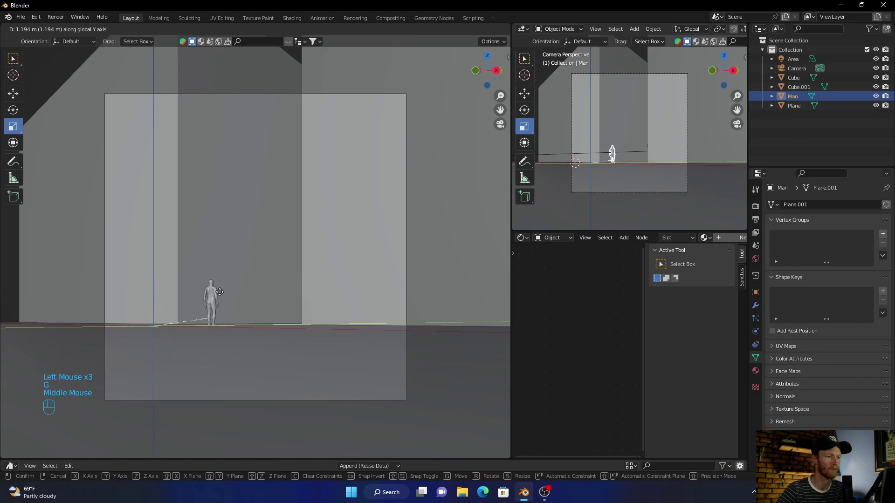
click(259, 267)
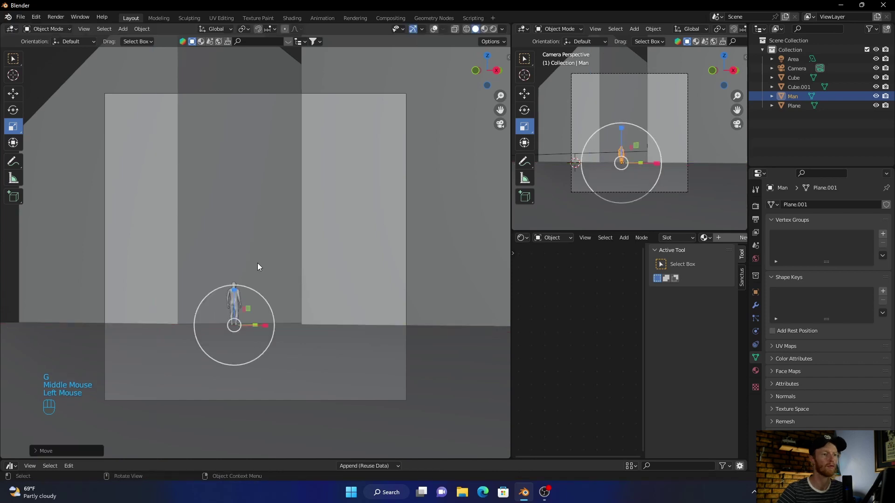
Switch the viewport to Rendered shading and toggle overlays to show the camera frame.
click(492, 29)
click(492, 30)
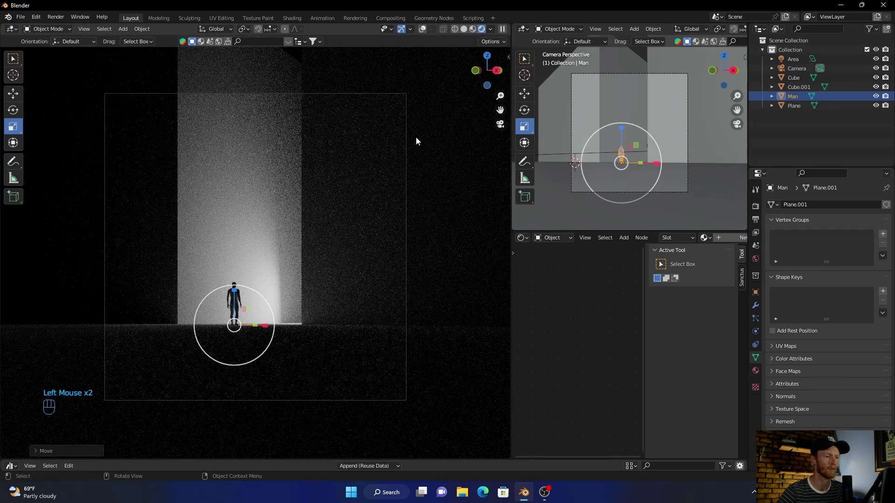
click(71, 239)
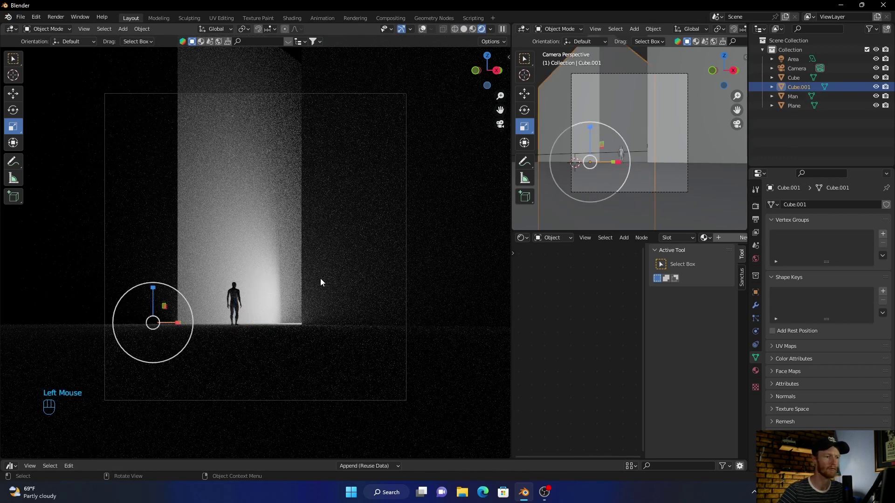
click(555, 318)
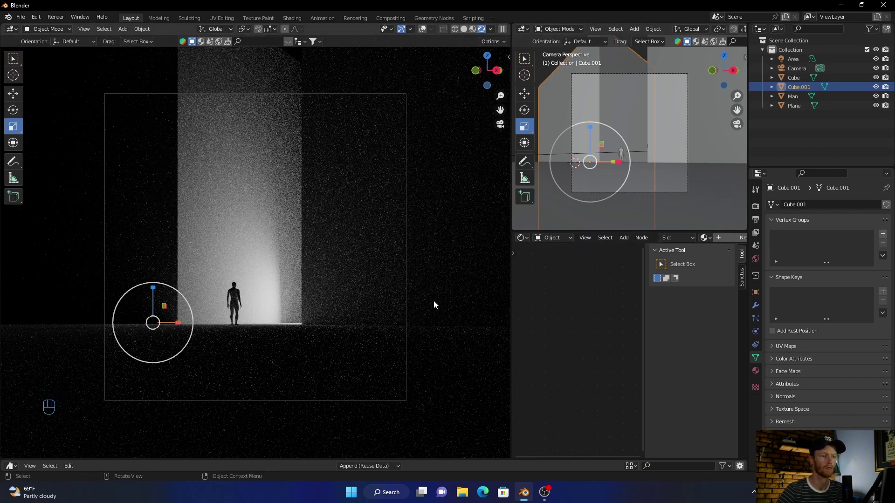
click(421, 29)
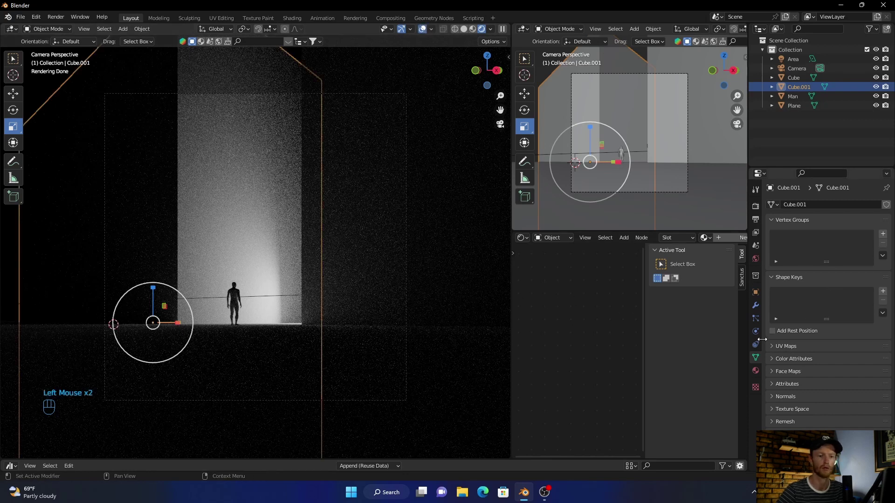
Set the Area light colour to cyan (H 0.558, S 0.979).
click(791, 59)
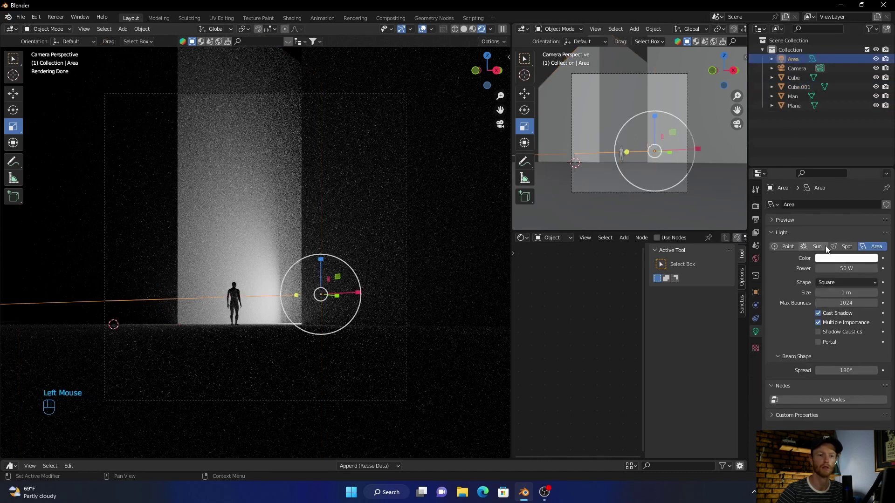
click(836, 258)
drag(829, 155, 835, 138)
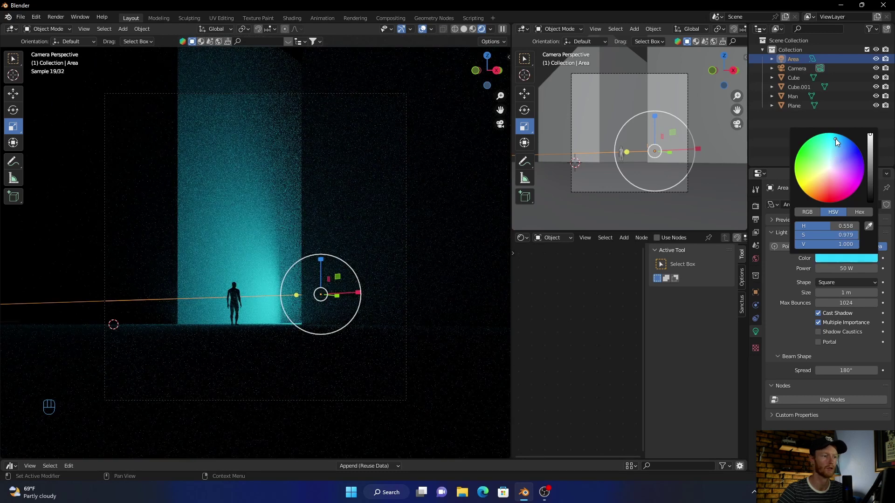
Toggle the viewport from Solid back to Rendered shading to check the cyan beam.
click(464, 199)
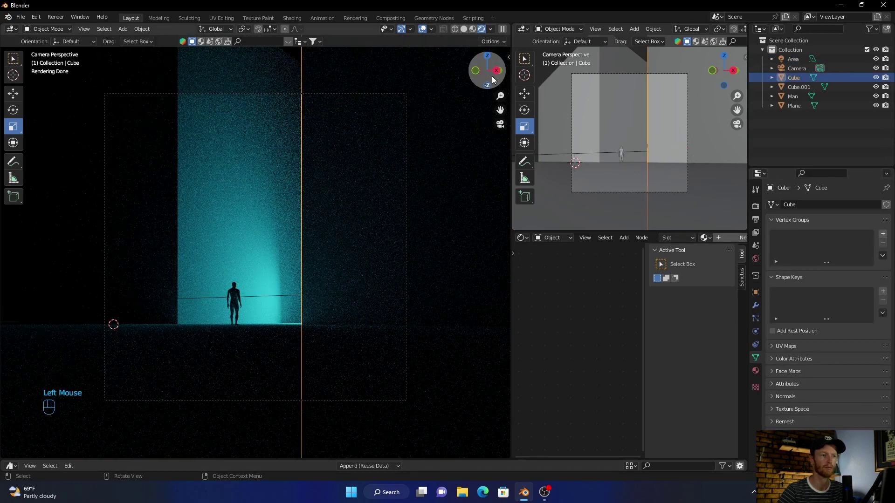
click(464, 29)
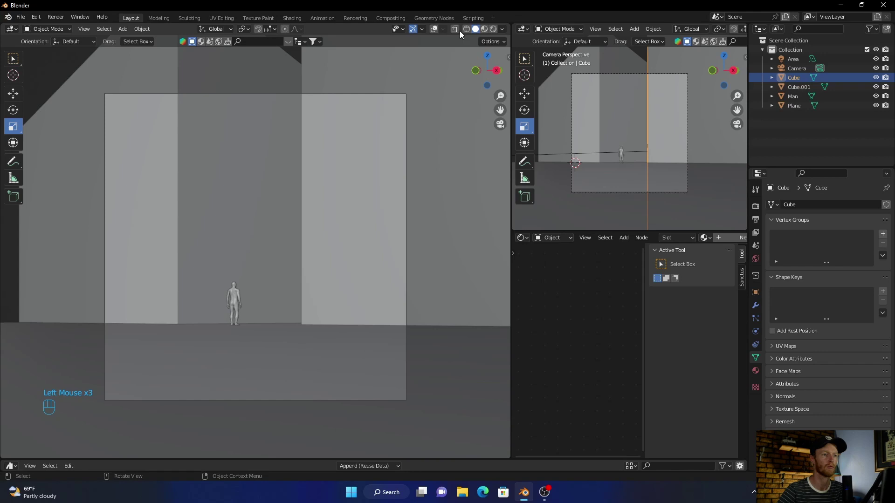
click(492, 29)
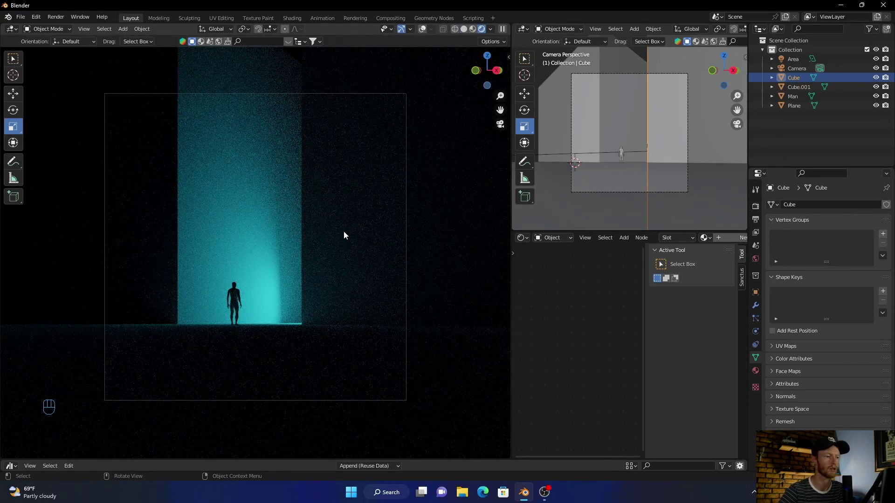
Orbit to a low, angled view and align the Camera to it with Ctrl+Alt+Numpad 0.
mouse_move(271, 311)
middle_down()
mouse_move(269, 304)
mouse_move(250, 316)
mouse_move(265, 322)
middle_up()
click(798, 68)
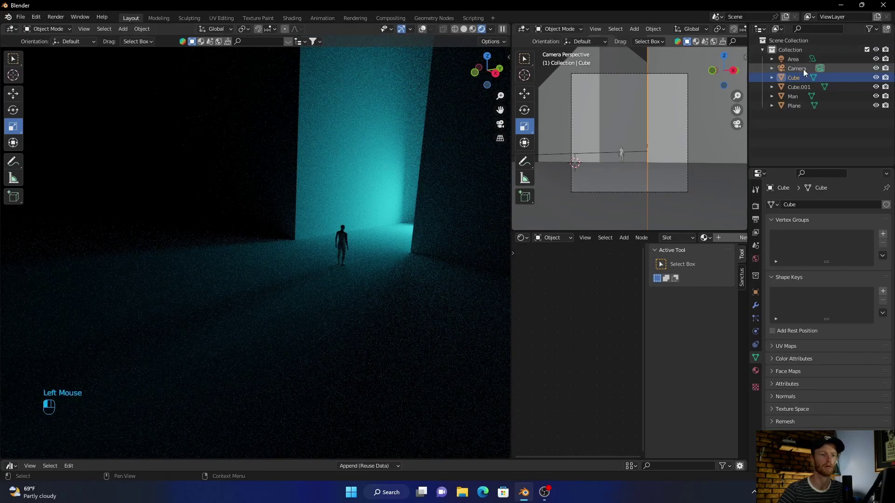
key(ctrl+alt+KP_0)
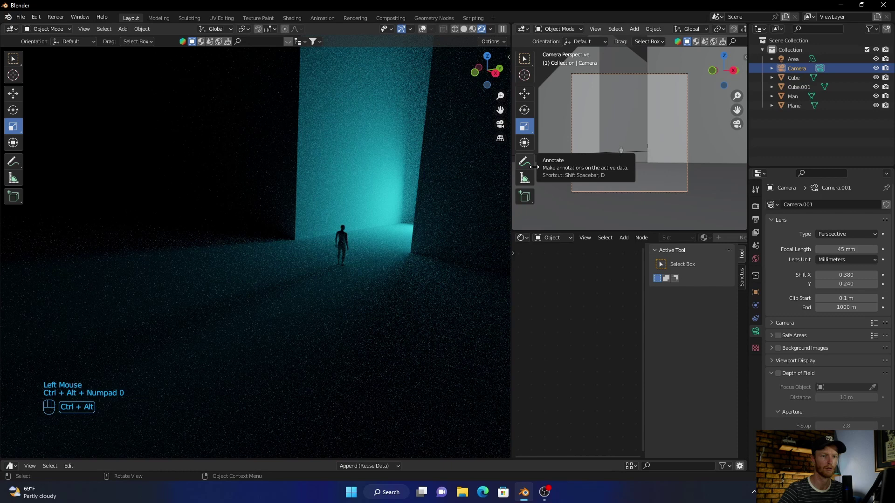
key(ctrl+alt+KP_0)
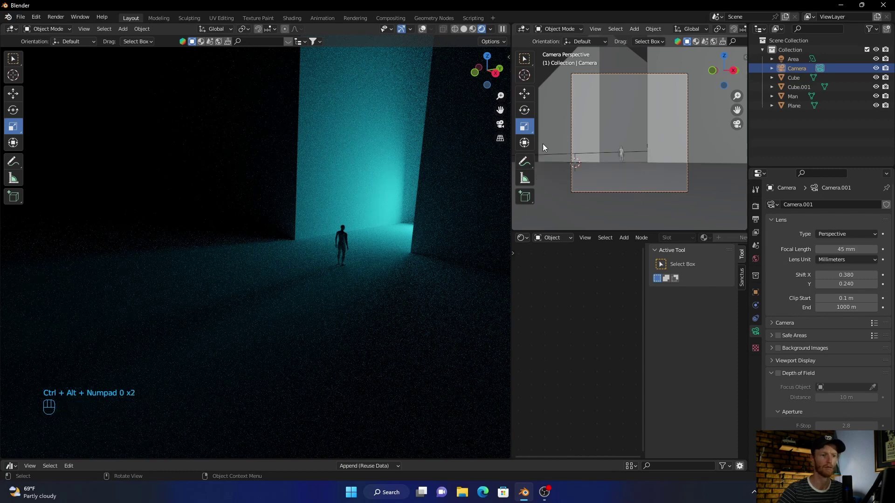
click(402, 191)
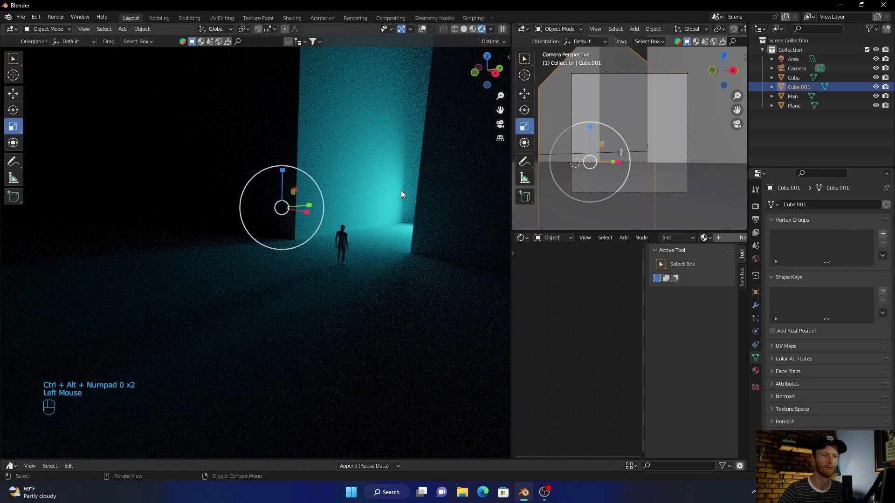
click(792, 68)
key(ctrl+alt+KP_0)
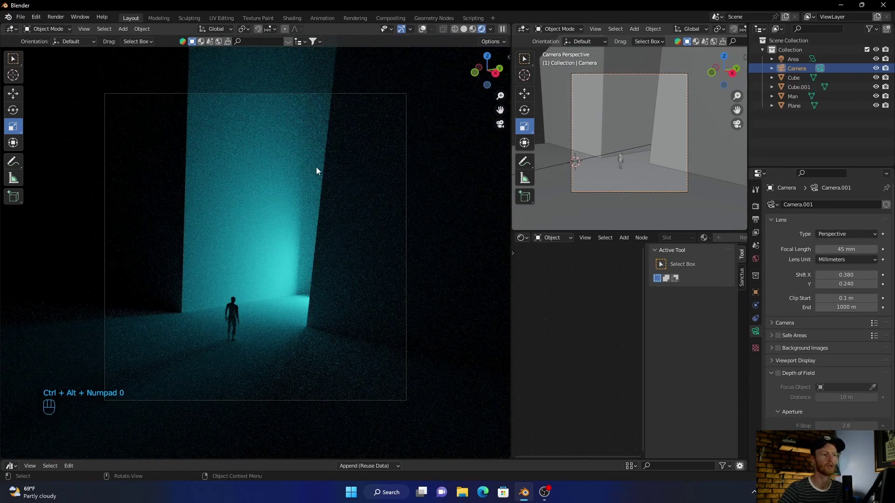
Select the Cube wall with the Rotate tool, set Solid shading and toggle overlays.
click(359, 148)
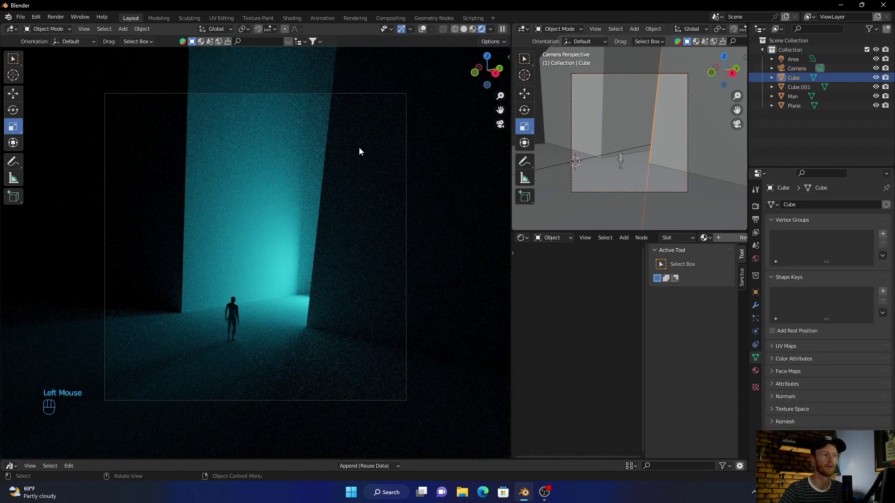
click(16, 110)
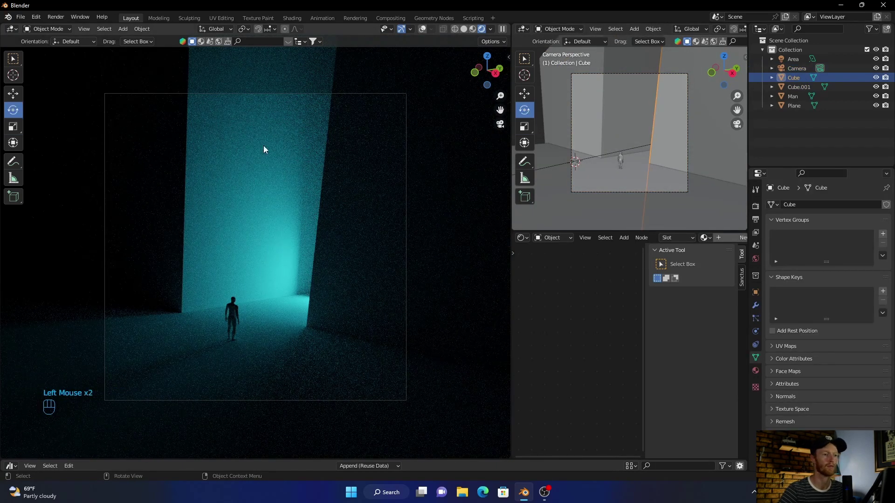
click(463, 29)
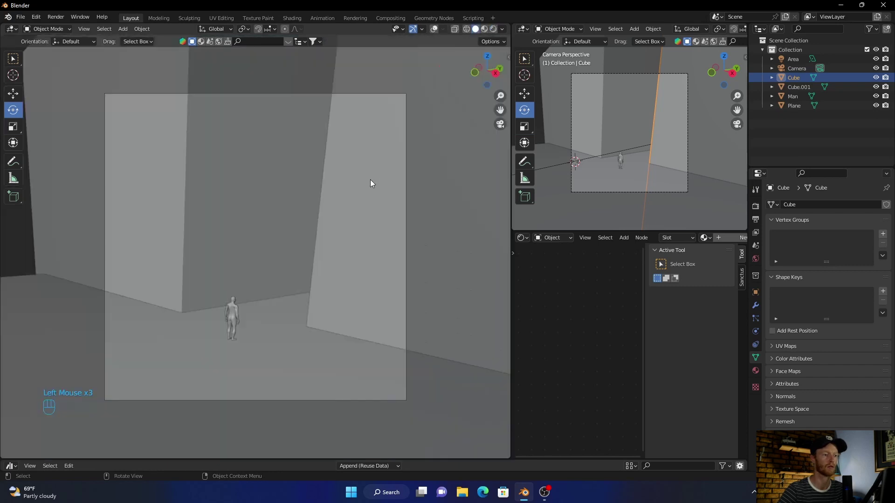
click(434, 29)
Deselect the wall, then zoom and orbit to view the walls and Man from outside the camera.
scroll(239, 242, down, 2)
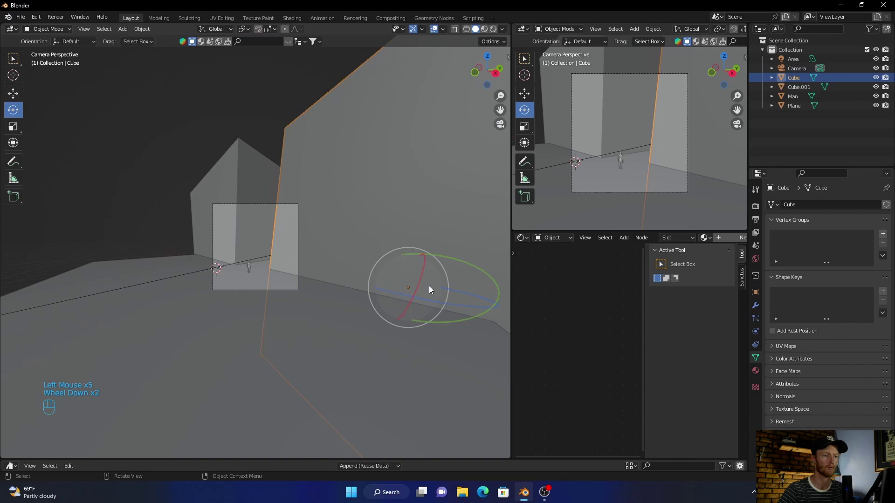
click(103, 359)
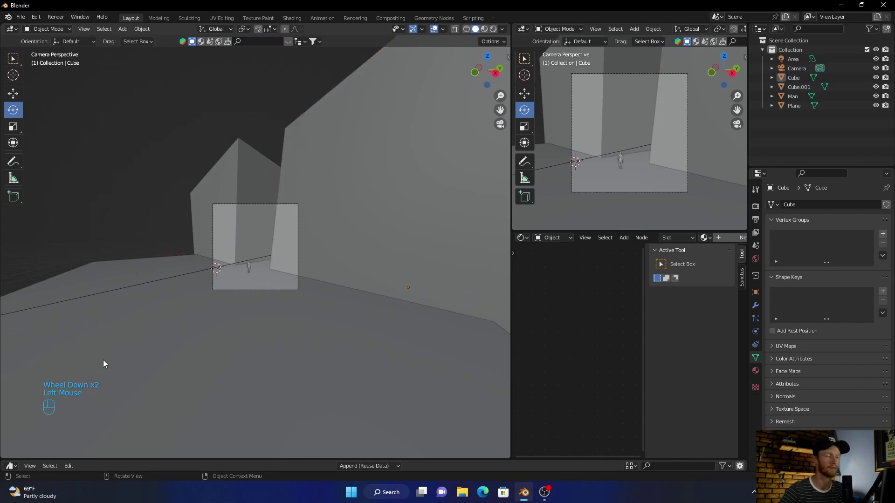
mouse_move(102, 360)
middle_down()
mouse_move(158, 371)
mouse_move(167, 381)
mouse_move(120, 363)
middle_up()
scroll(121, 365, down, 2)
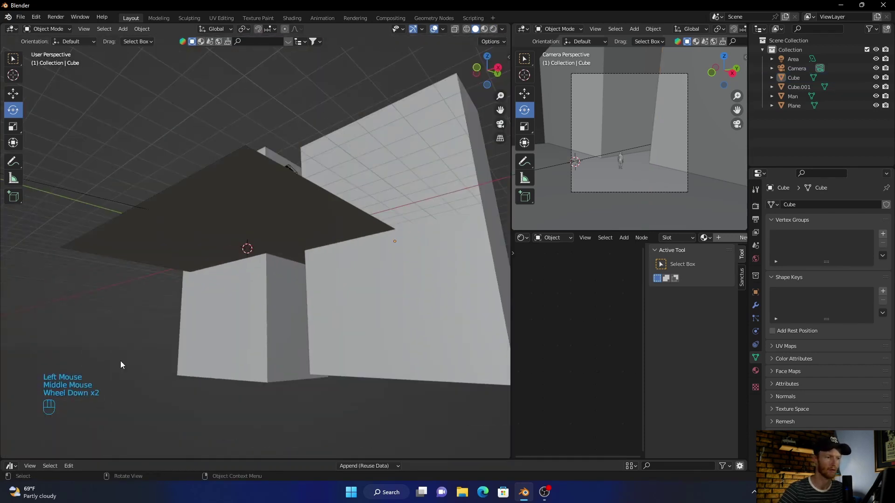
middle_drag(181, 258, 202, 290)
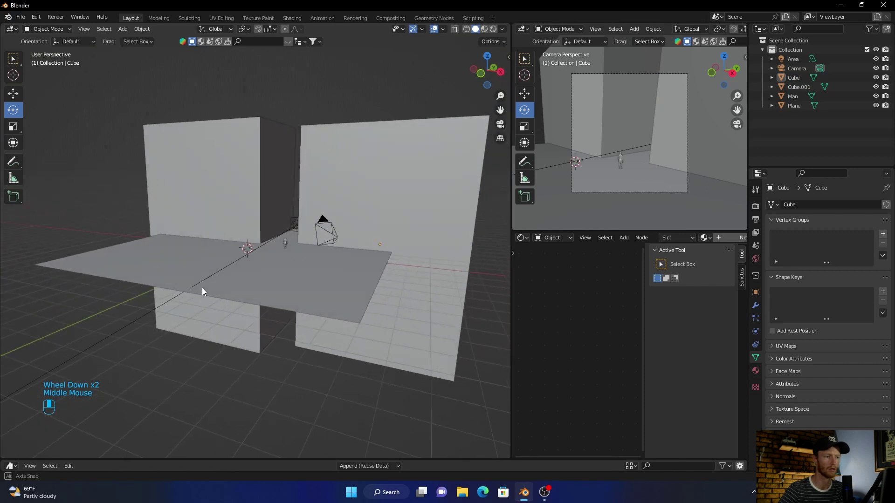
scroll(204, 292, up, 2)
scroll(202, 290, up, 2)
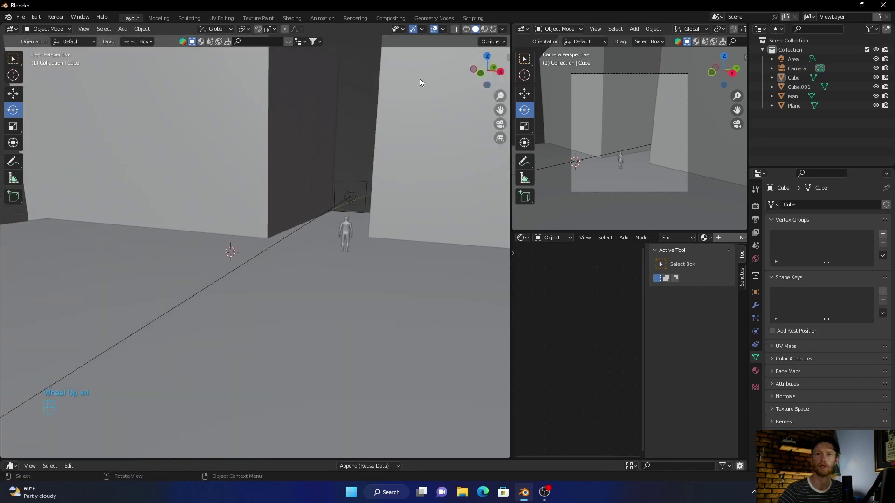